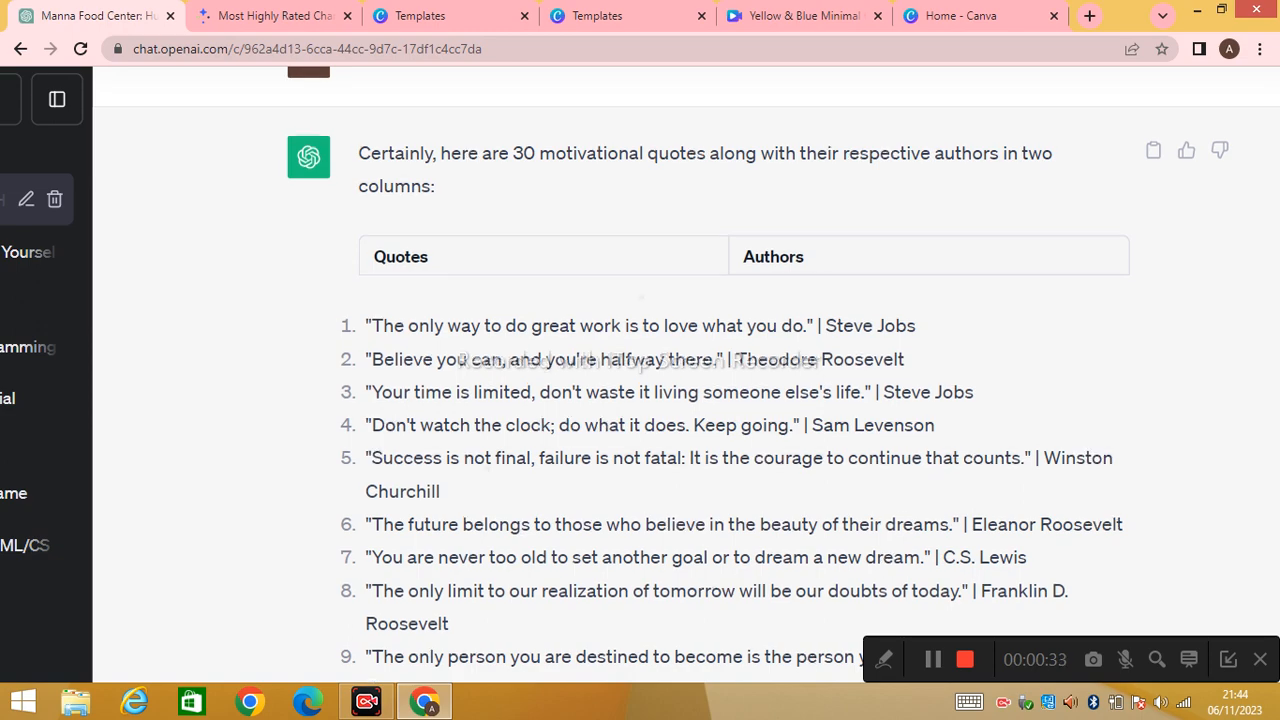
# Step: Review the full list of 30 motivational quotes and their authors in the ChatGPT answer
pyautogui.hotkey('ctrl', '-')
pyautogui.hotkey('ctrl', '+')
pyautogui.hotkey('ctrl', '+')
pyautogui.scroll(3, 664, 374)
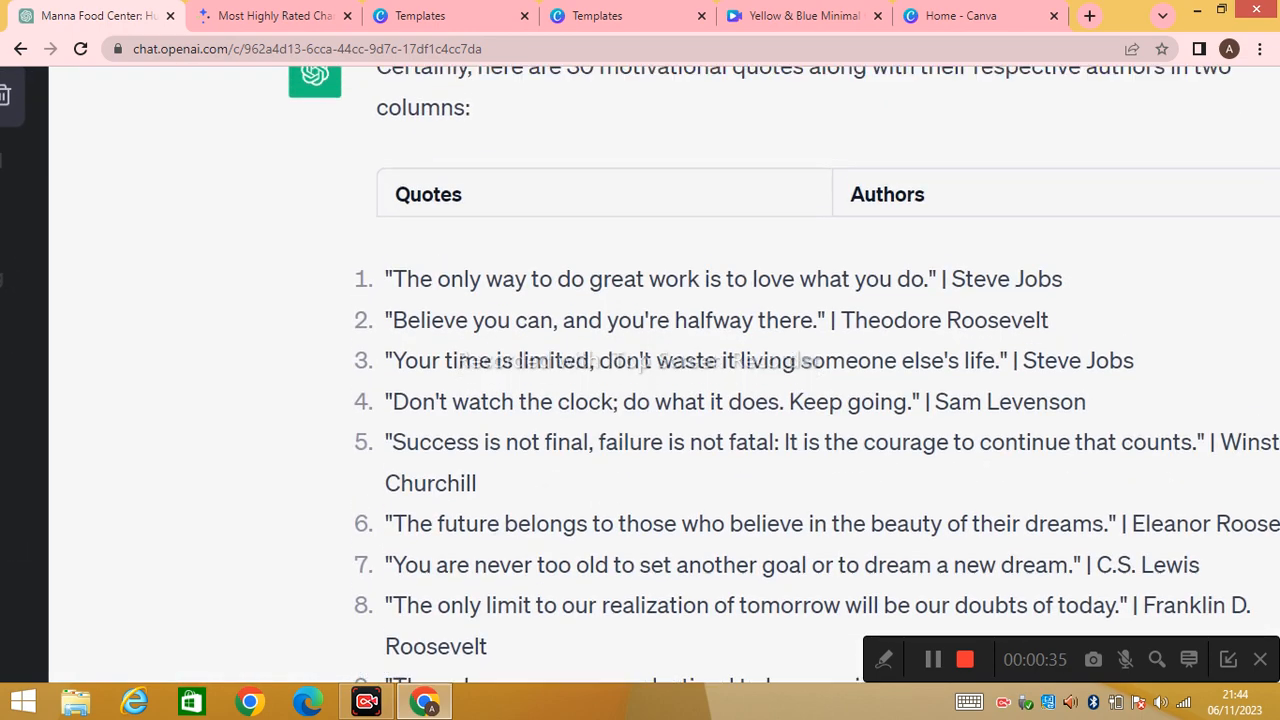
pyautogui.hotkey('ctrl', '-')
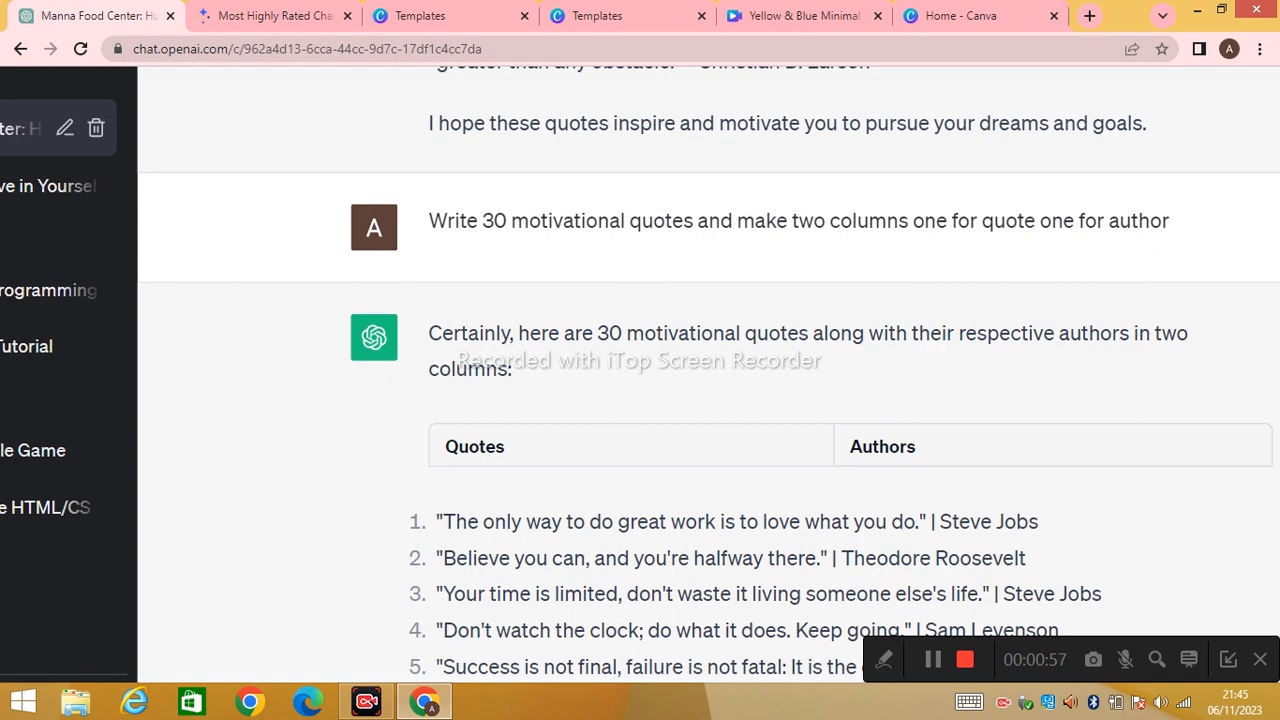
pyautogui.scroll(-4, 758, 330)
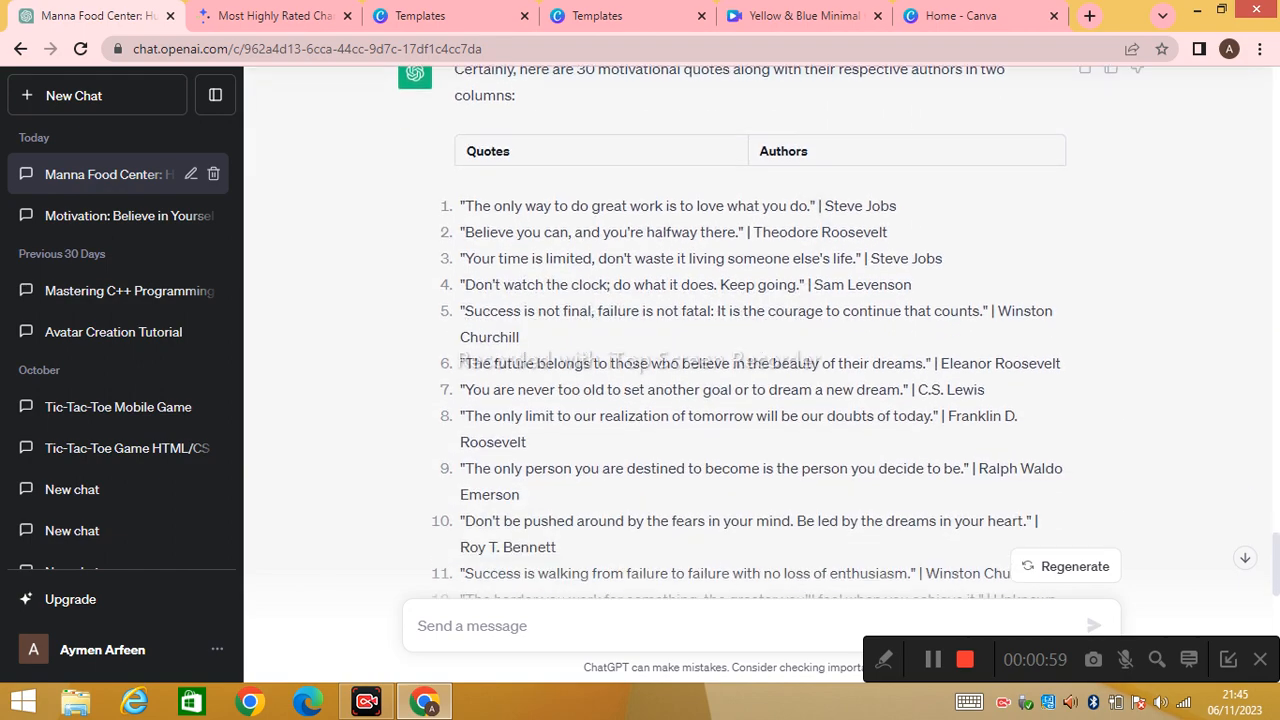
pyautogui.scroll(-6, 758, 330)
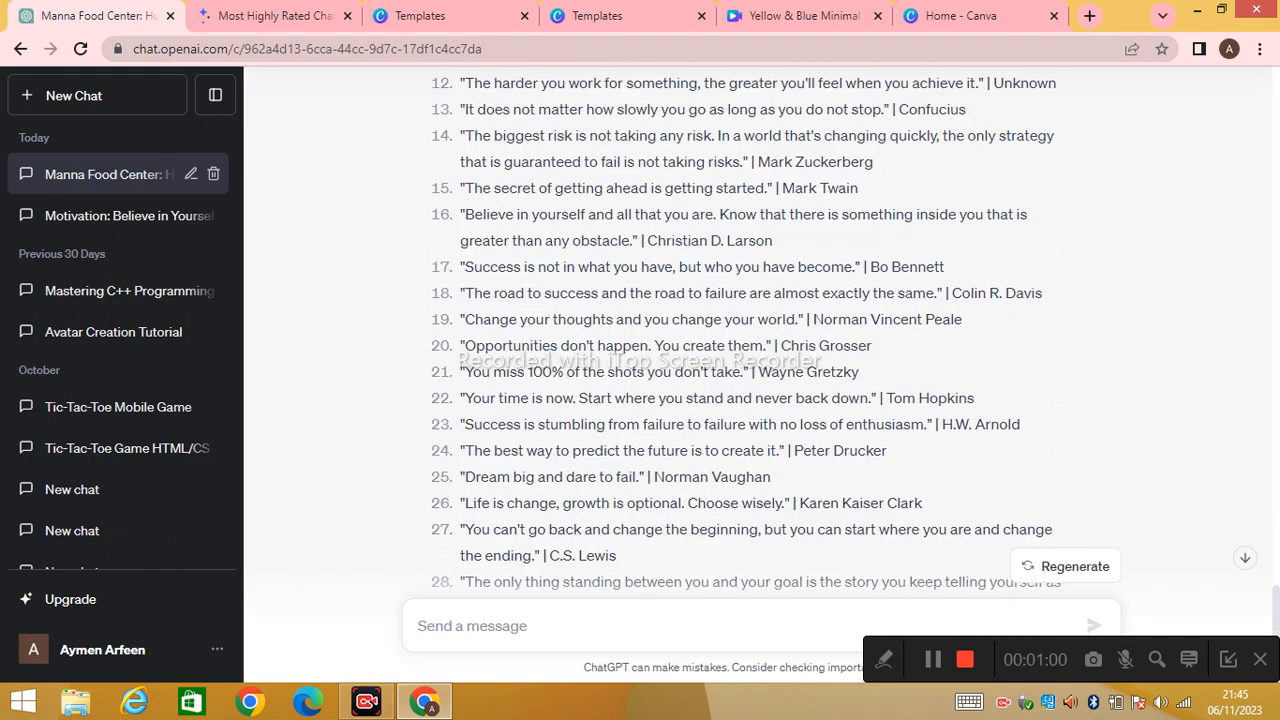
pyautogui.scroll(-2, 758, 330)
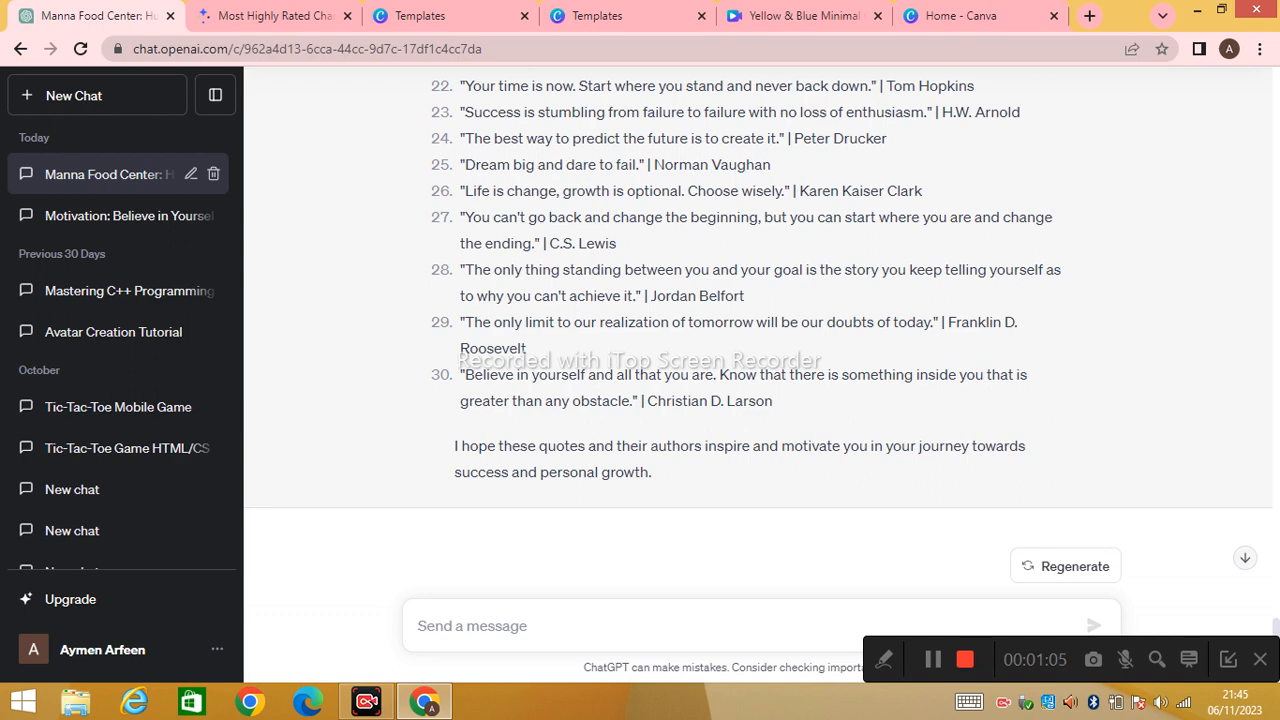
# Step: Copy the entire text of the ChatGPT conversation page, including the list of quotes
pyautogui.hotkey('ctrl', 'a')
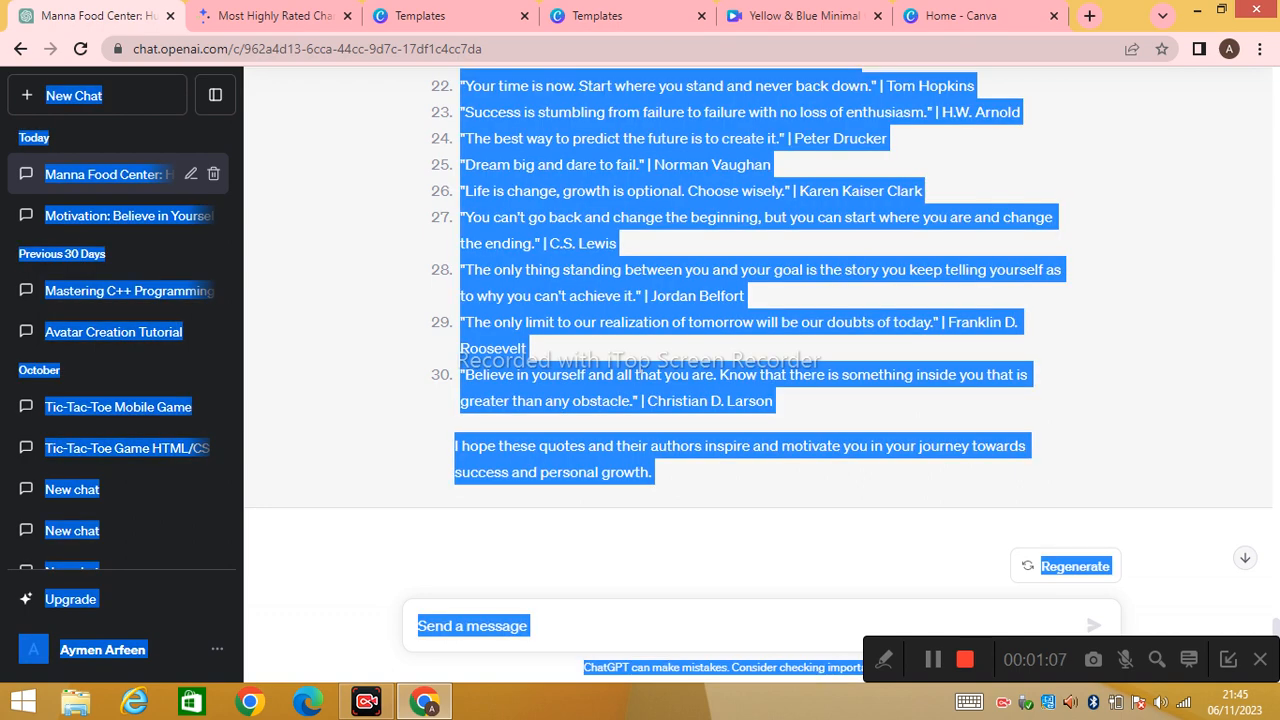
pyautogui.rightClick(623, 186)
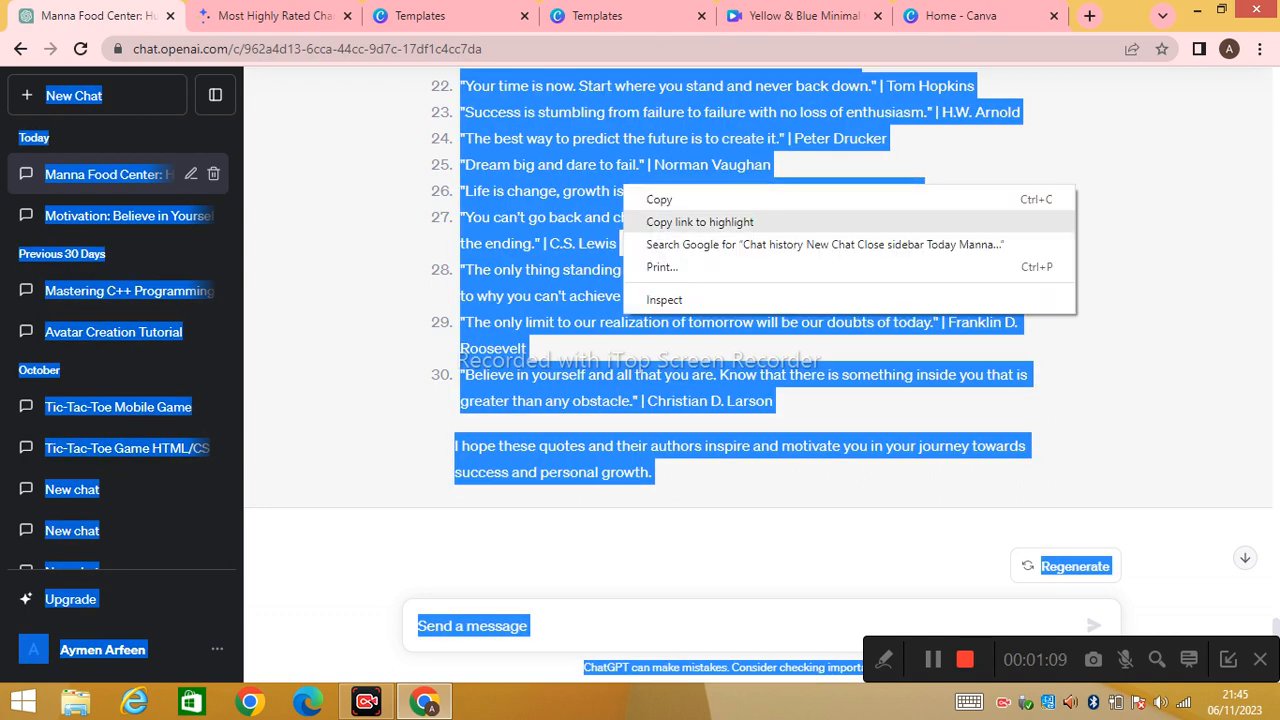
pyautogui.click(659, 199)
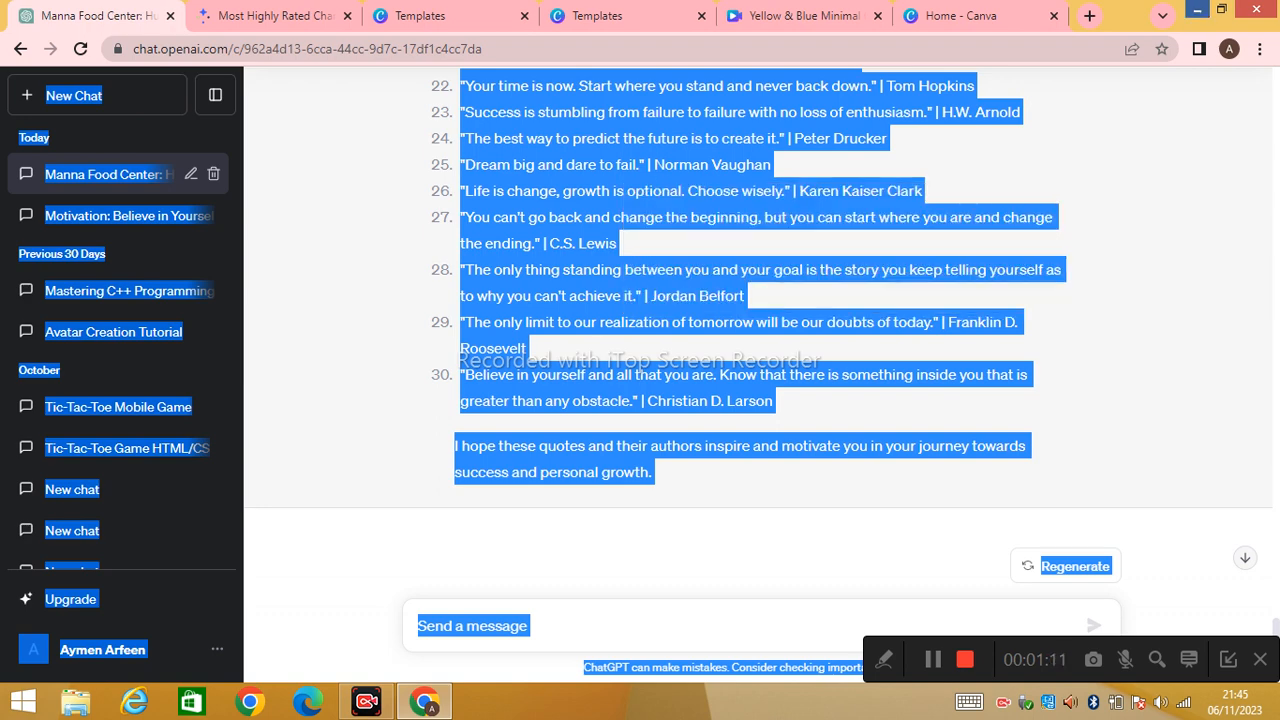
# Step: Switch to the desktop, open the quotes workbook in Excel and look over its rows of quotes
pyautogui.click(1196, 9)
pyautogui.click(527, 205)
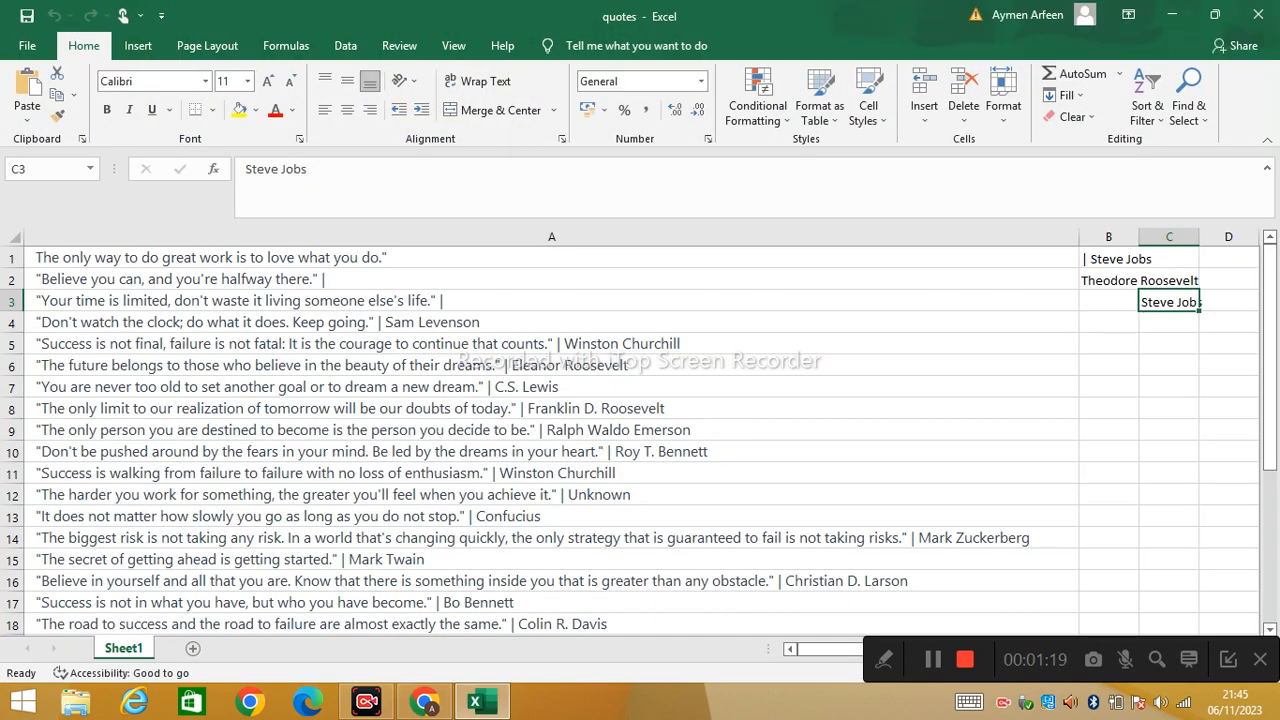
pyautogui.scroll(-2, 640, 450)
pyautogui.scroll(2, 640, 450)
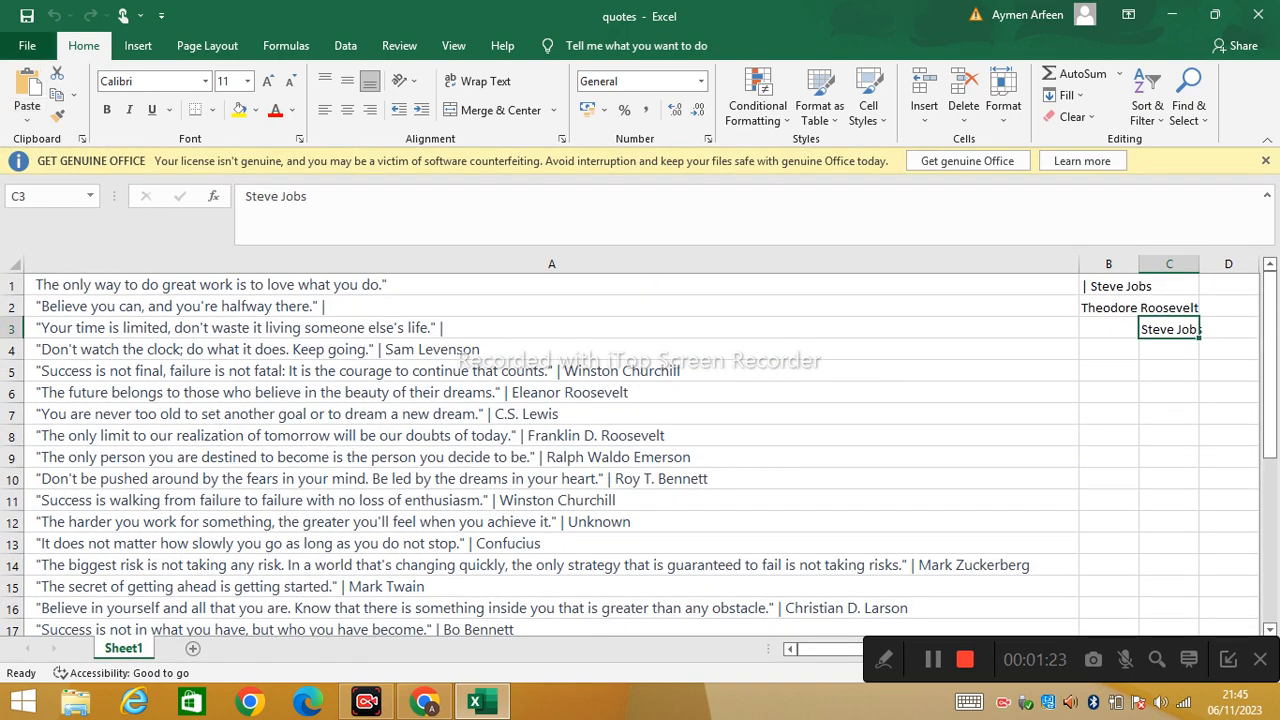
# Step: Prepare to save a copy of the workbook as quotes on the Desktop in CSV UTF-8 (Comma delimited) format
pyautogui.click(27, 45)
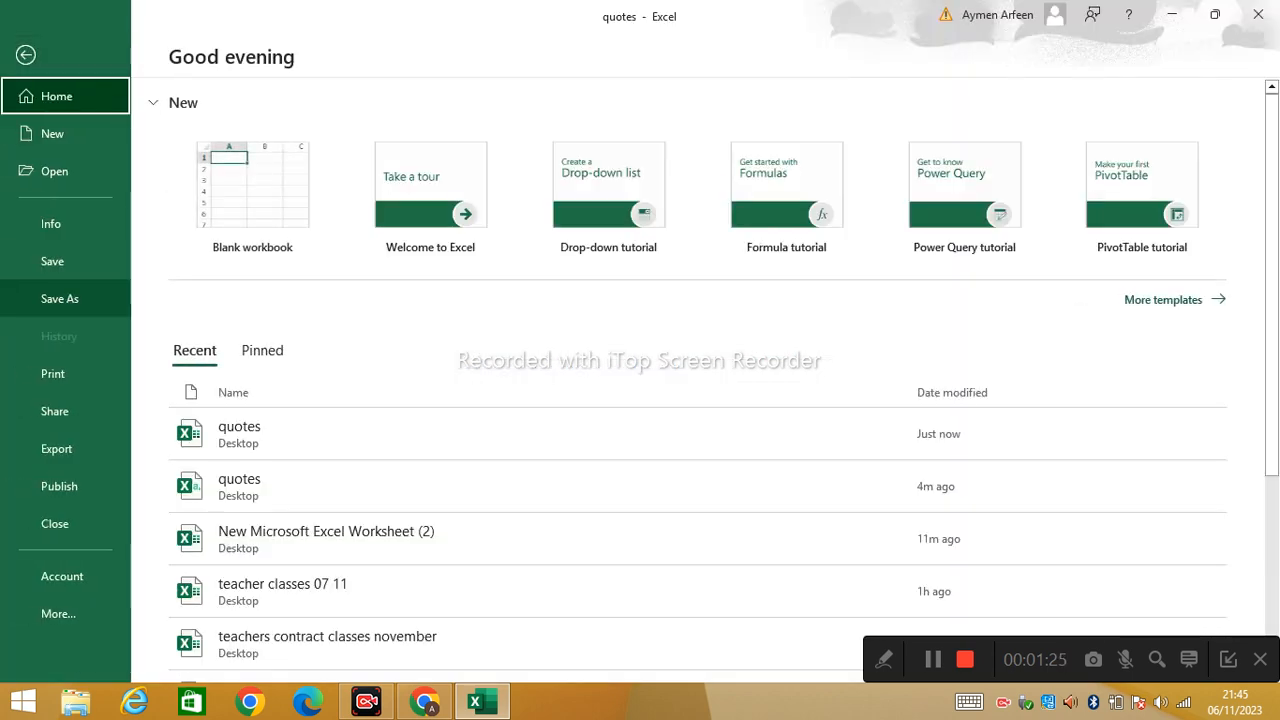
pyautogui.click(60, 298)
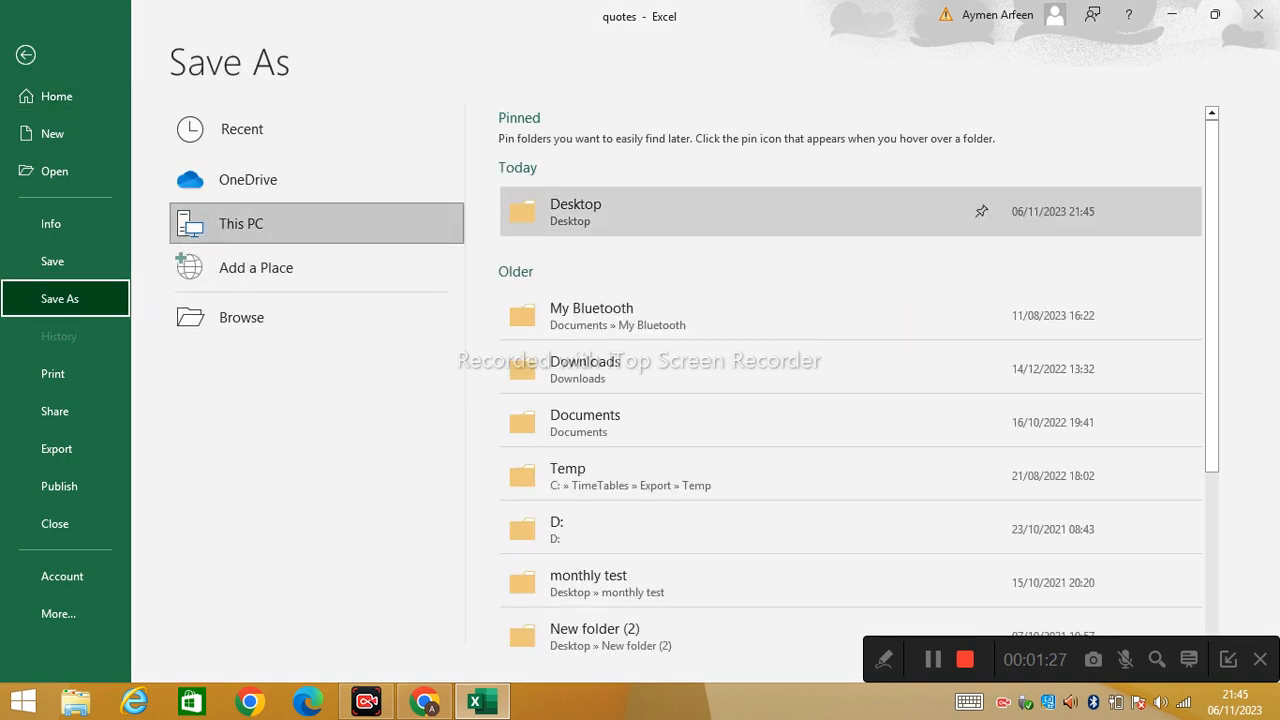
pyautogui.press('F12')
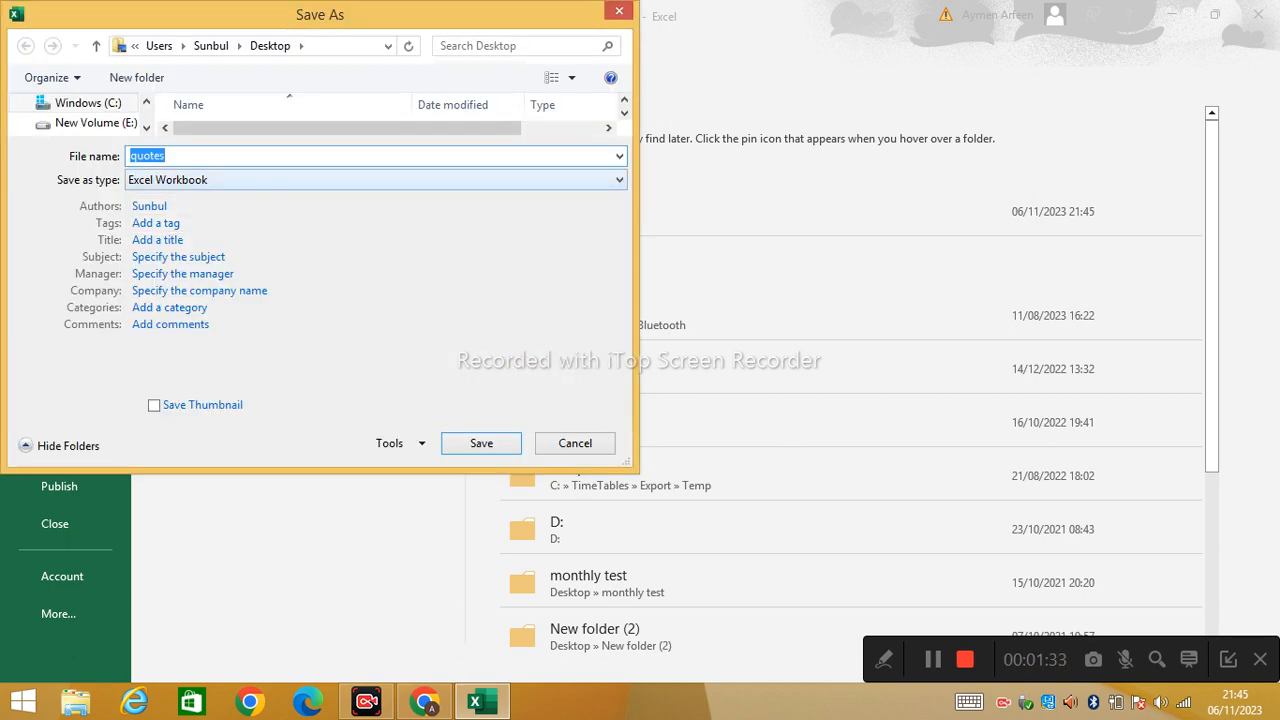
pyautogui.press('Tab')
pyautogui.hotkey('alt', 'Down')
pyautogui.press('Down')
pyautogui.press('Down')
pyautogui.press('Down')
pyautogui.press('Down')
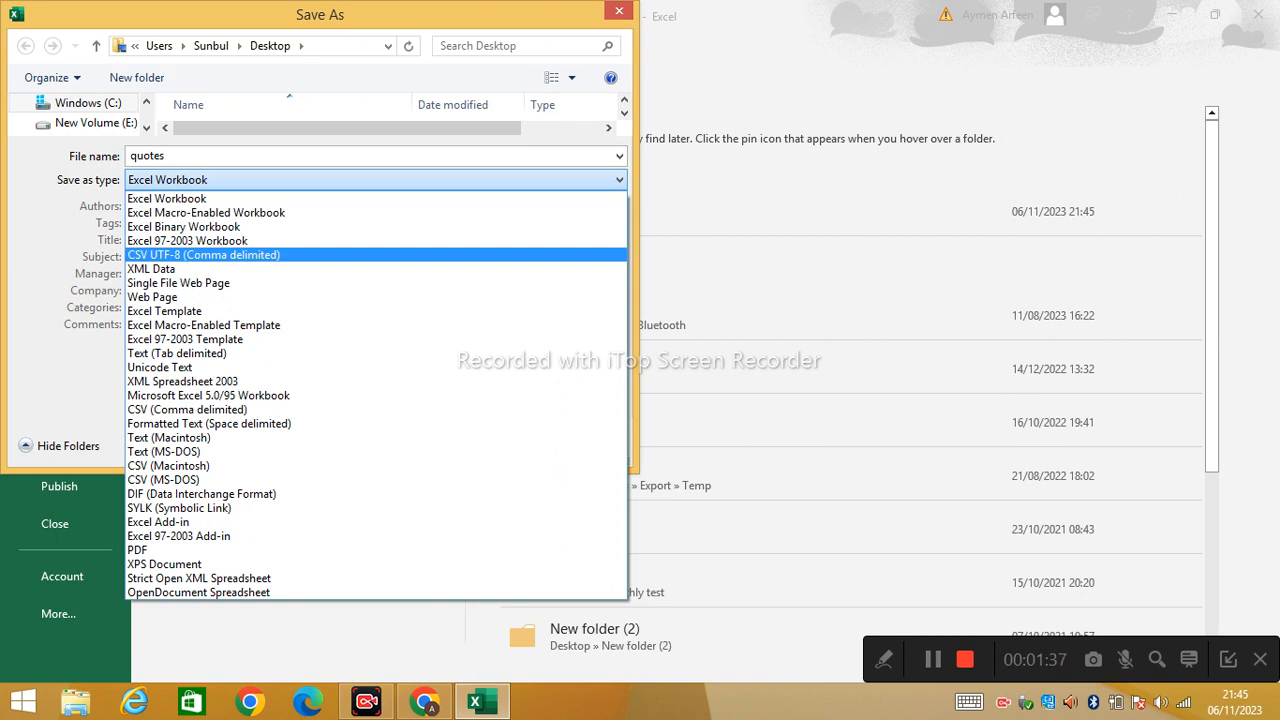
pyautogui.press('Return')
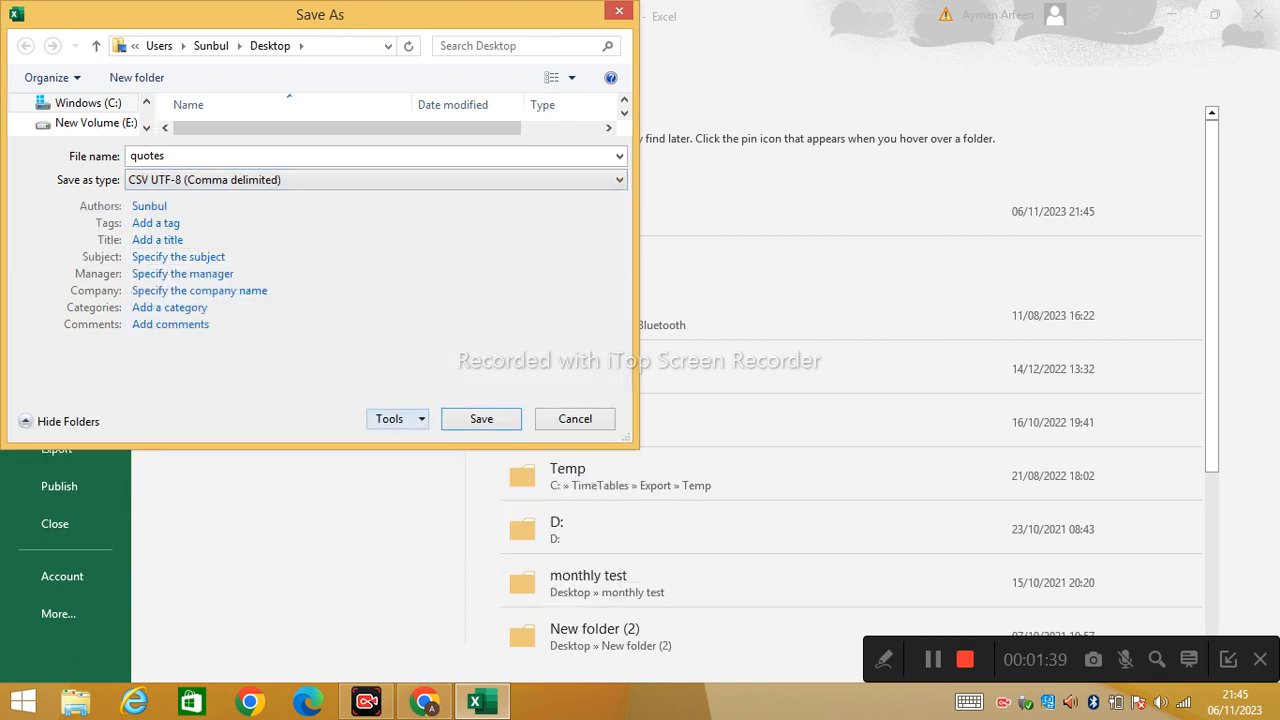
# Step: Save the copy over the existing quotes.csv, keep the CSV format and close the workbook
pyautogui.press('Return')
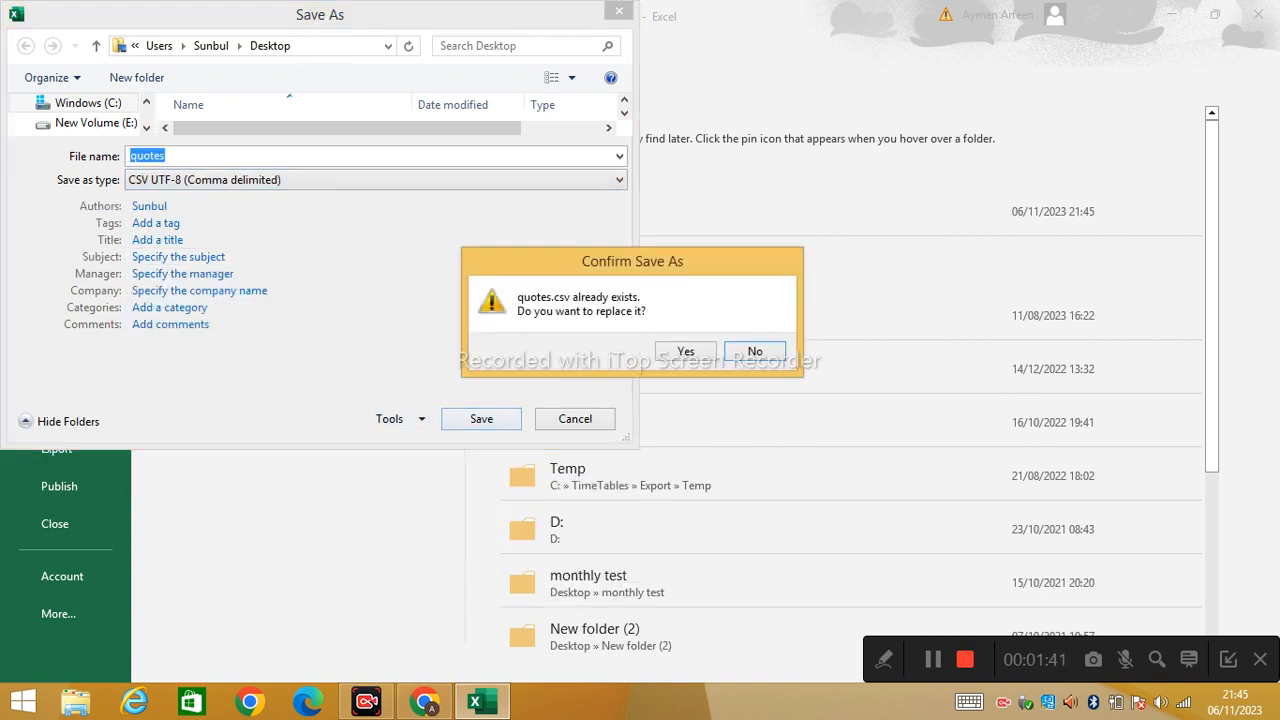
pyautogui.press('Return')
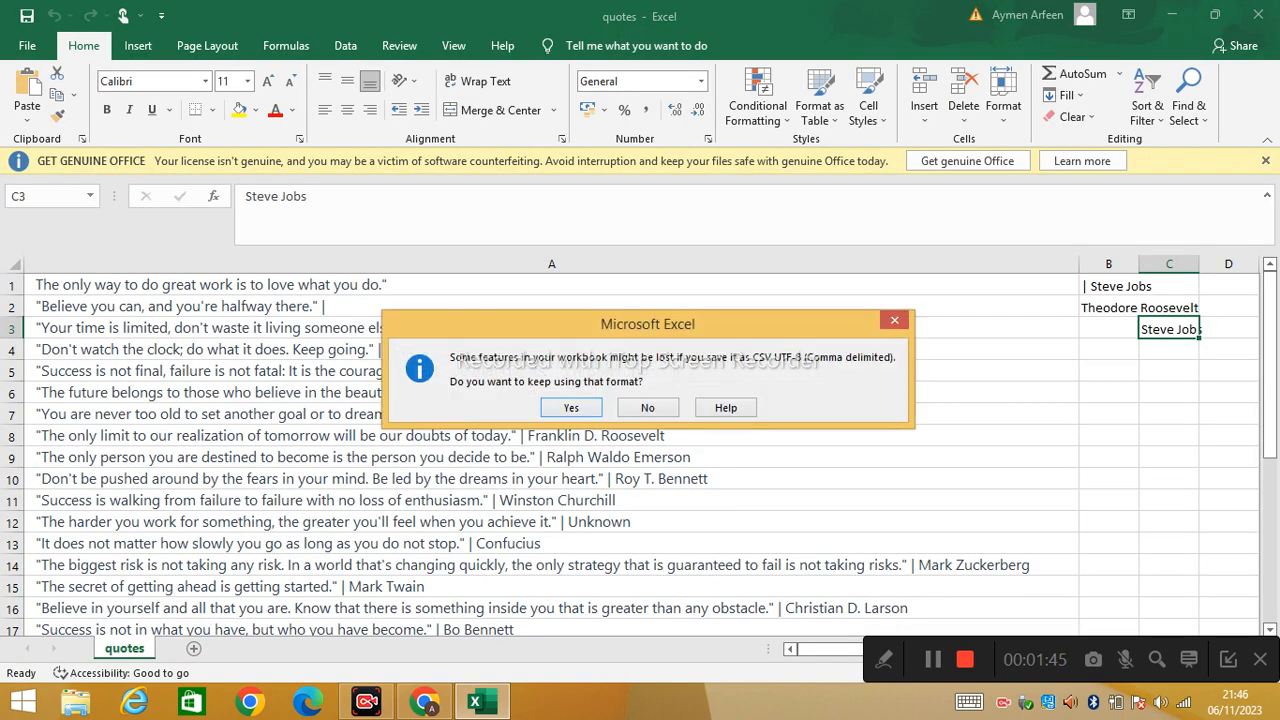
pyautogui.press('Return')
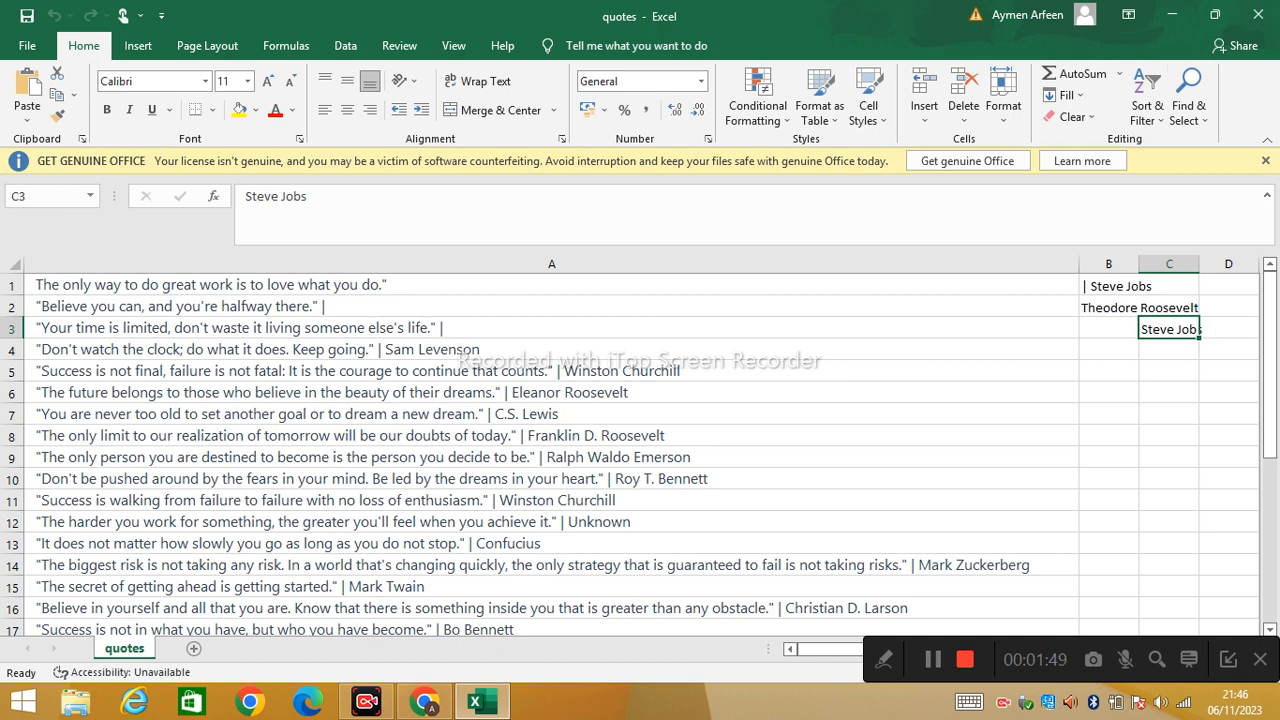
pyautogui.click(1257, 14)
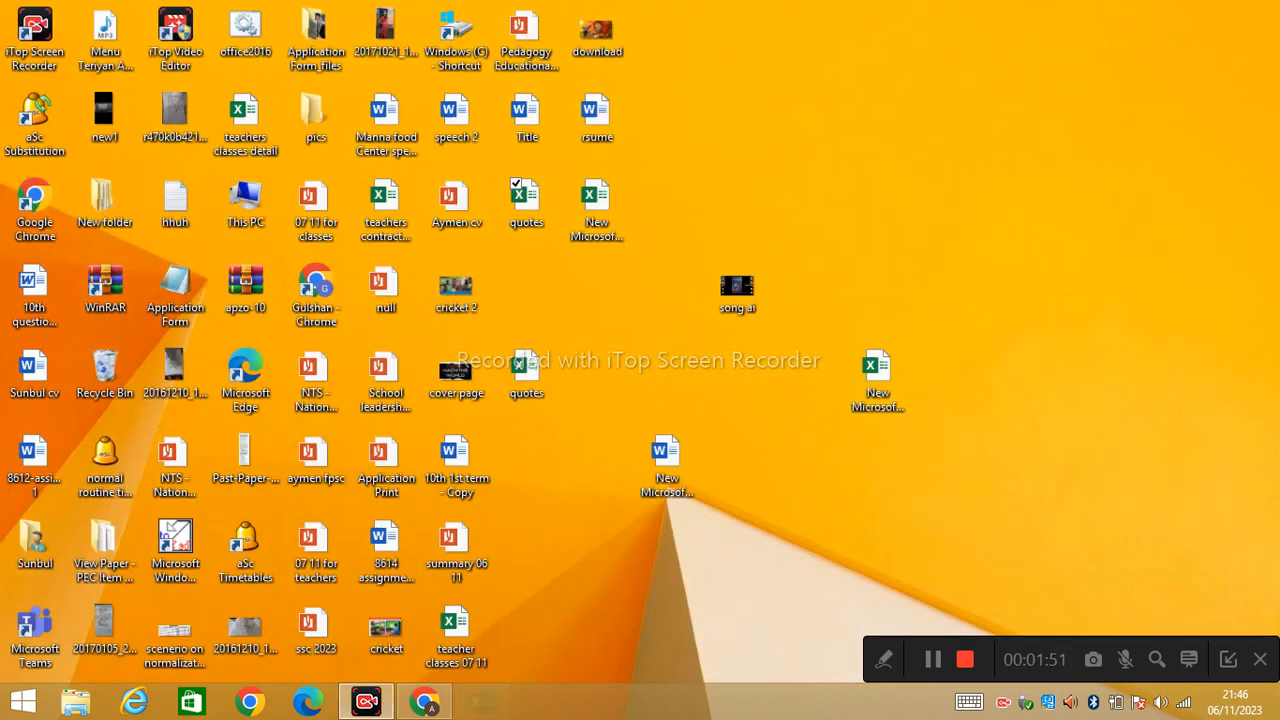
# Step: Switch back to Chrome, go to the Canva home page and search the templates for "instagram reela"
pyautogui.moveTo(424, 701)
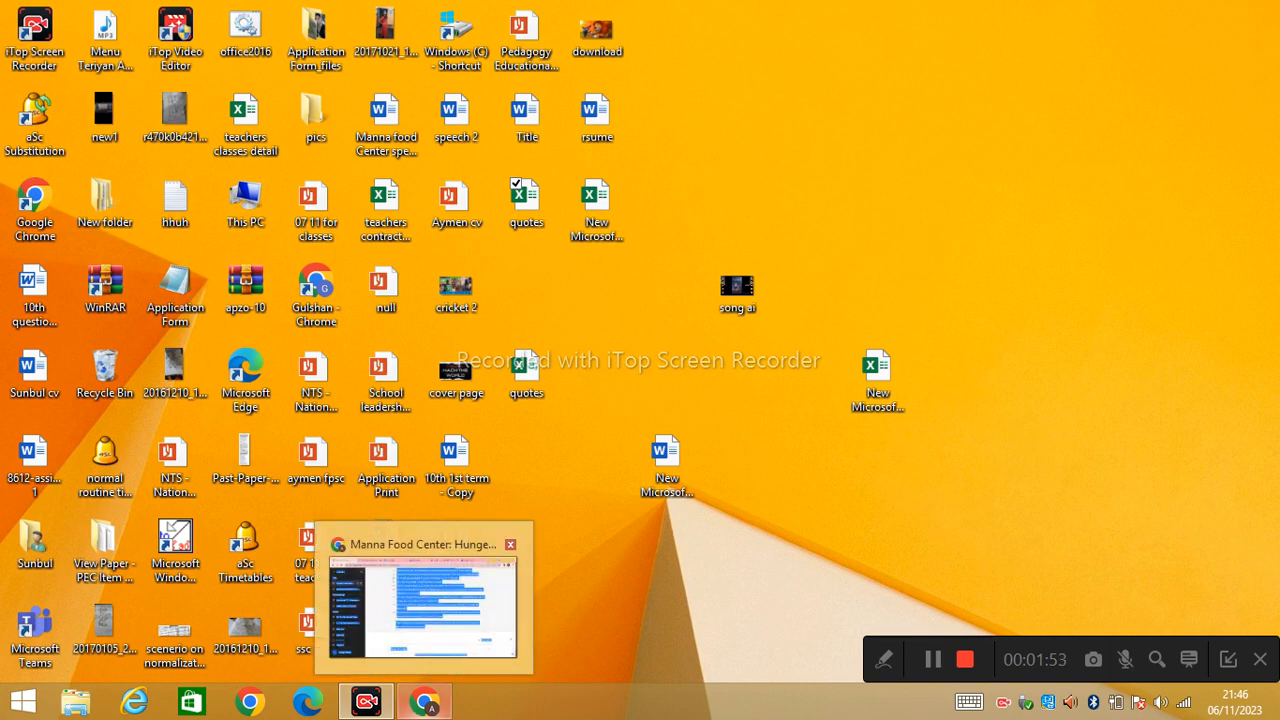
pyautogui.click(428, 595)
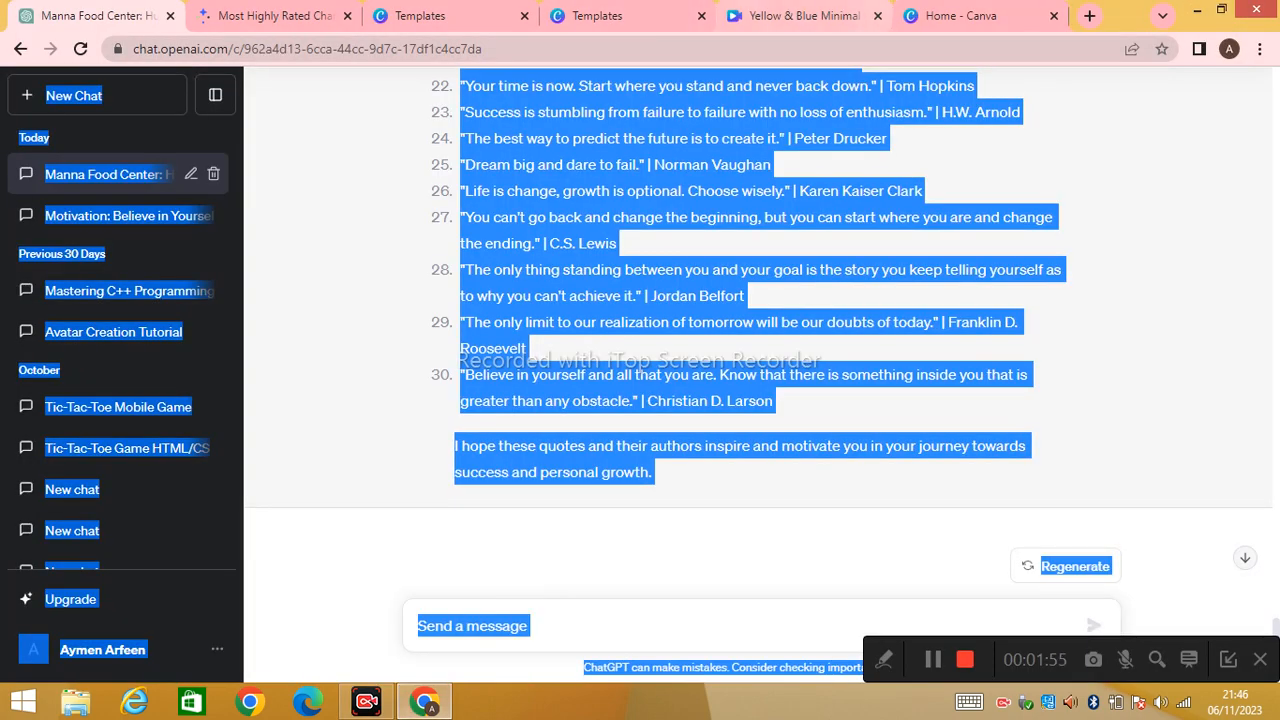
pyautogui.click(600, 15)
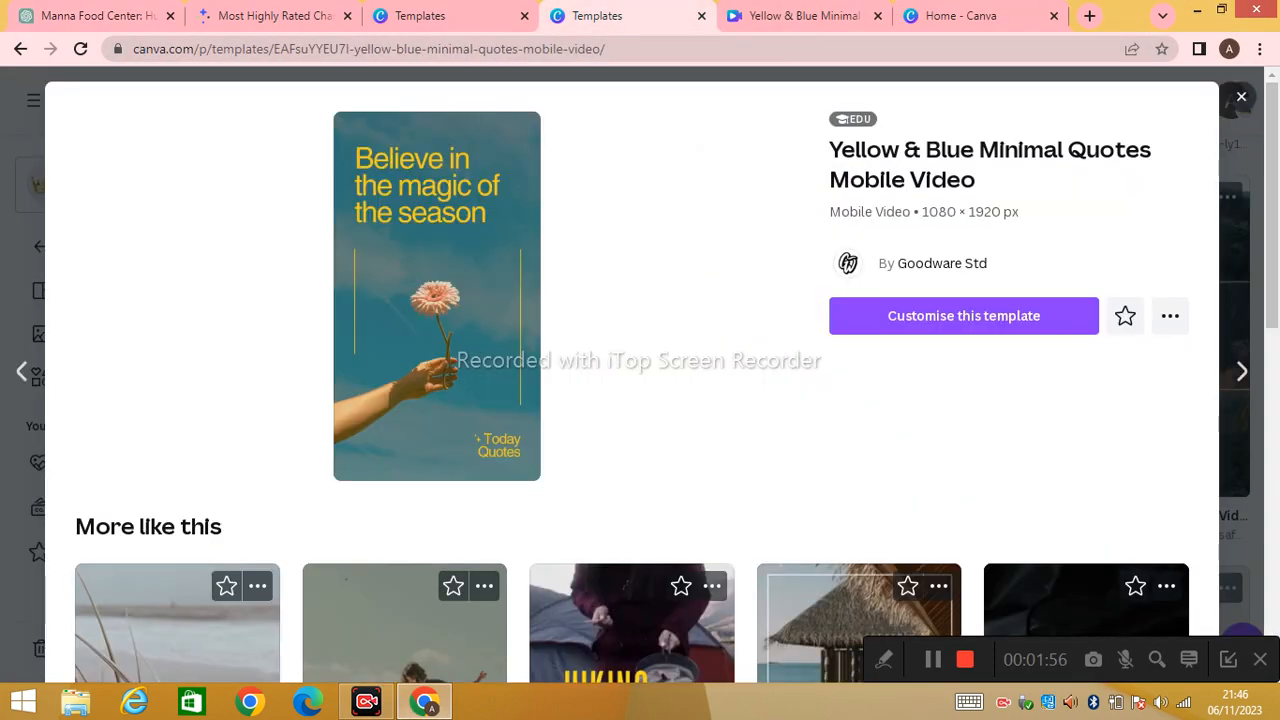
pyautogui.click(790, 15)
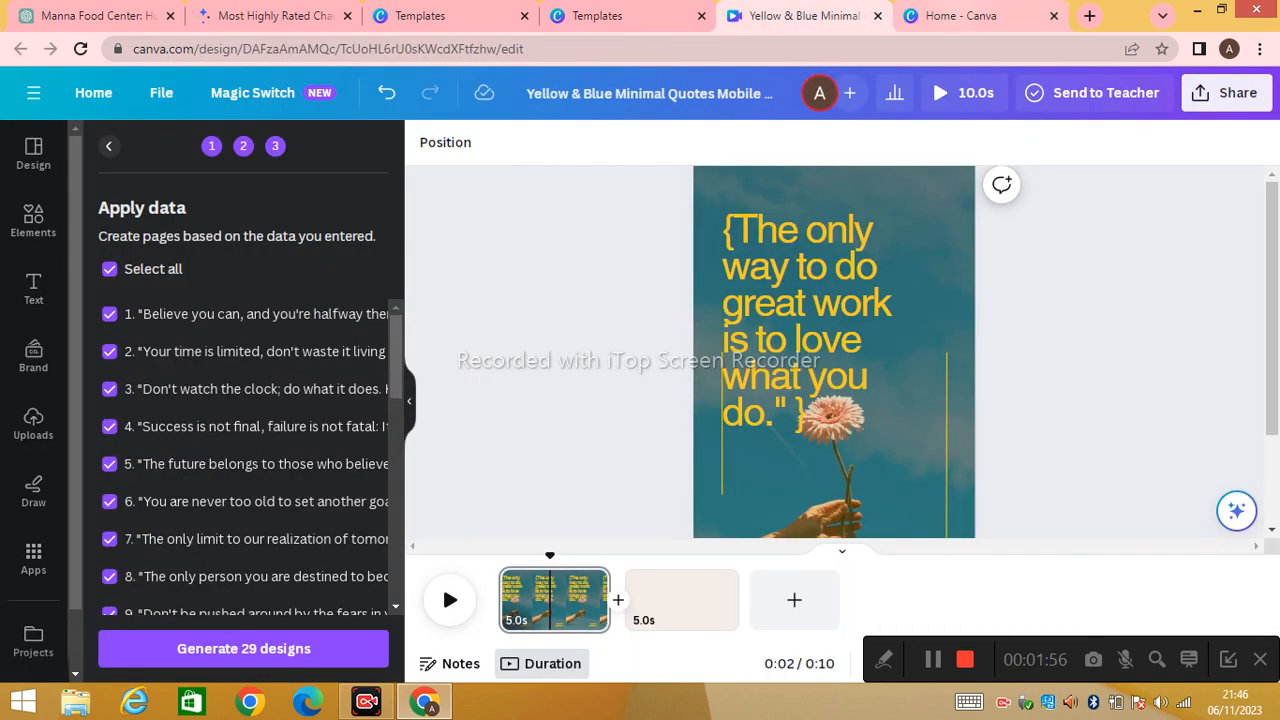
pyautogui.hotkey('ctrl', 'Tab')
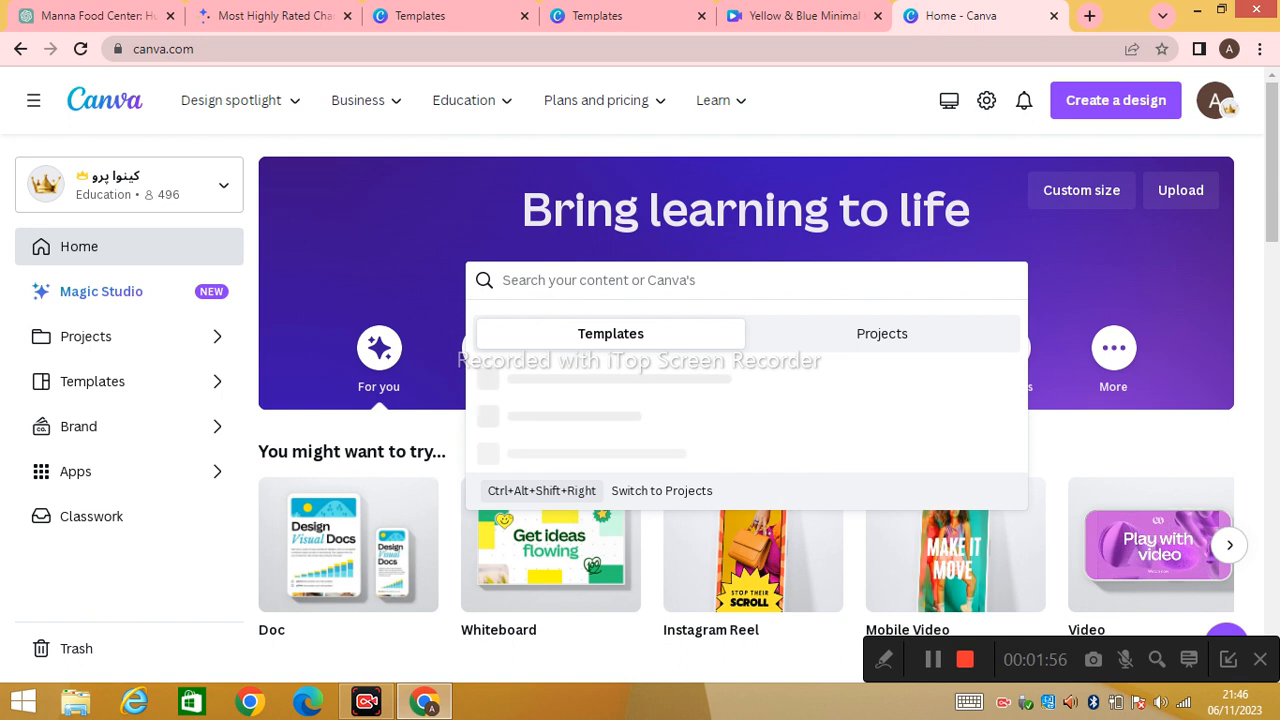
pyautogui.write('instagra')
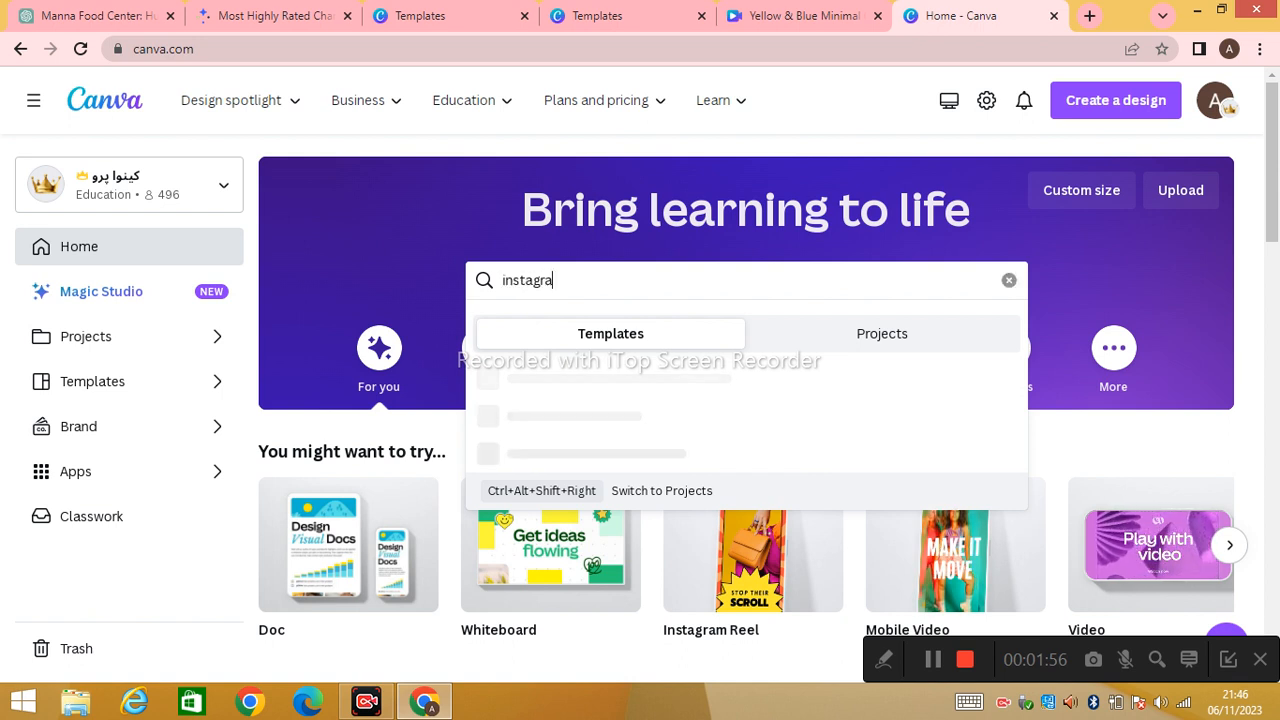
pyautogui.write('m reela')
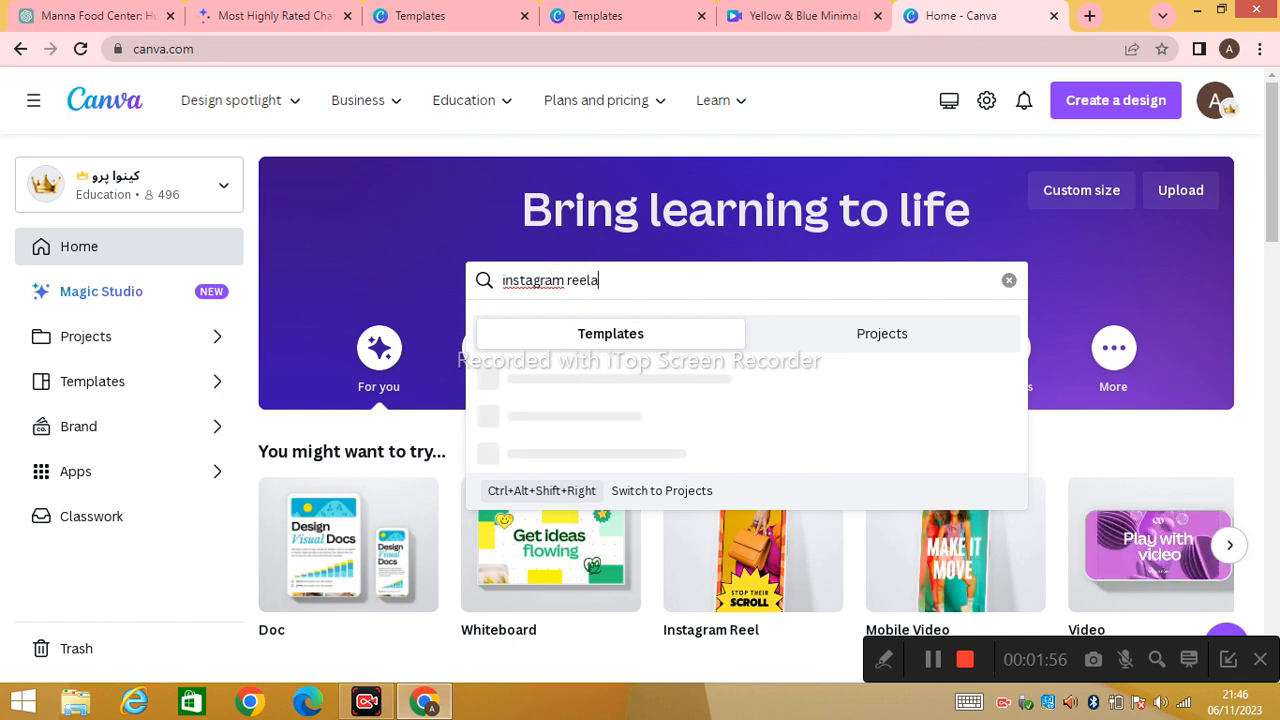
pyautogui.press('Return')
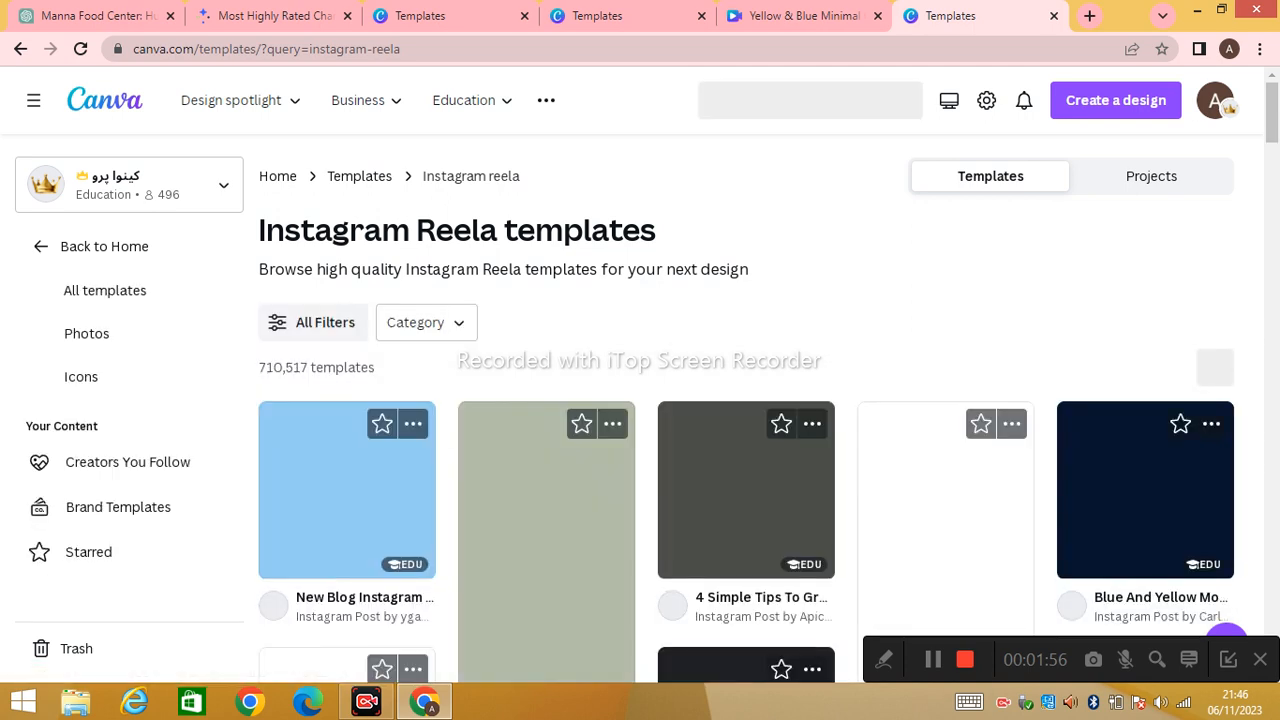
# Step: Browse the template results and open the Colorful Minimalistic Modern Aesthetic Relaxing Spiritual Teaching Instagram Reel template for customising
pyautogui.scroll(-4, 746, 409)
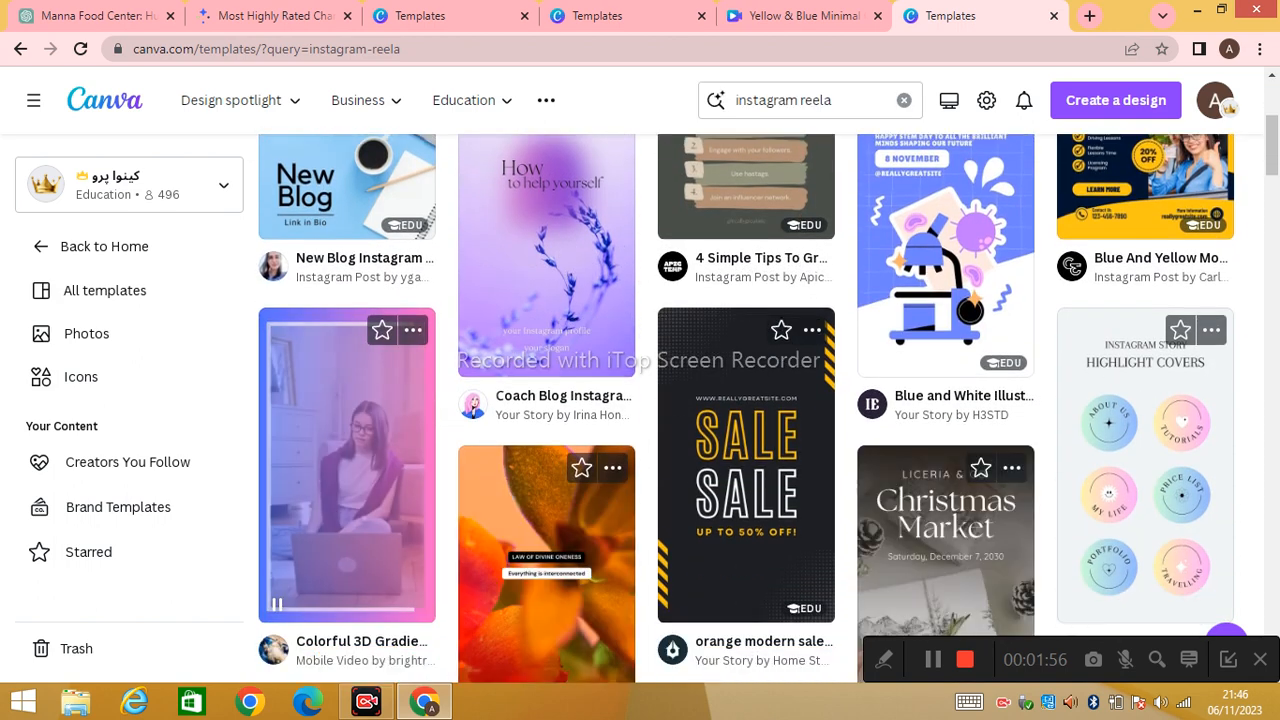
pyautogui.scroll(-3, 746, 409)
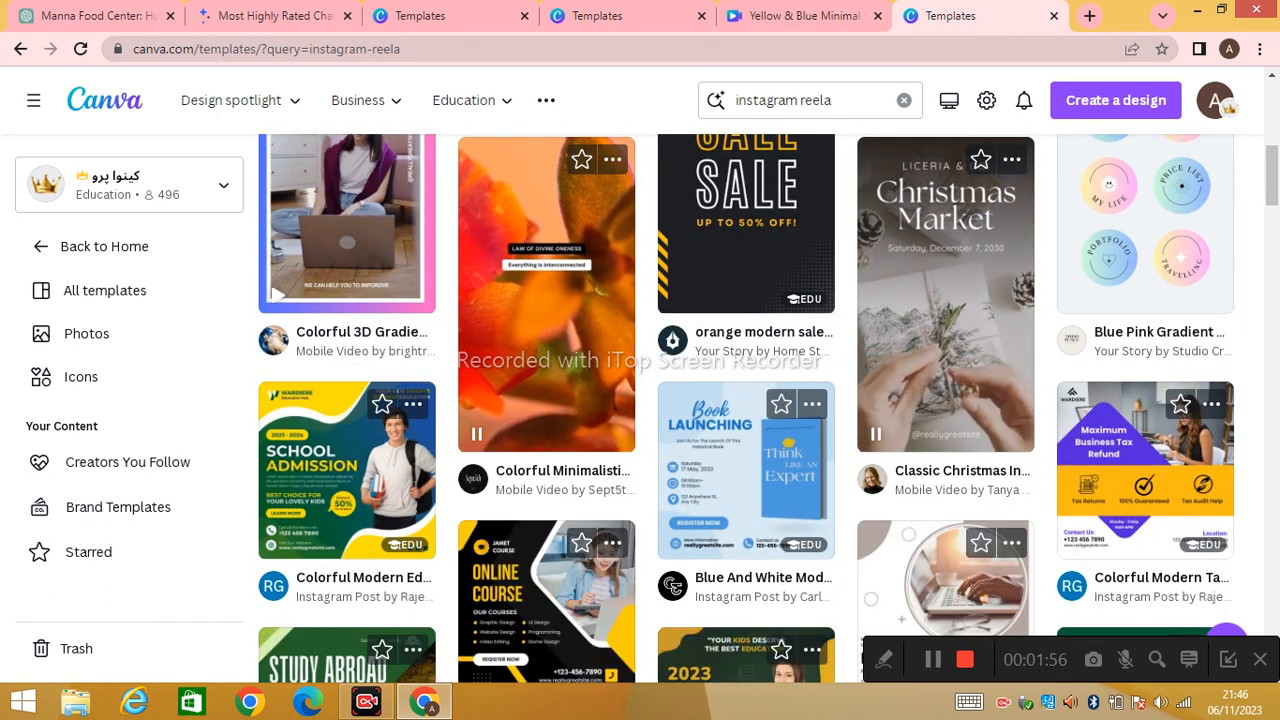
pyautogui.scroll(1, 746, 409)
pyautogui.scroll(-1, 746, 409)
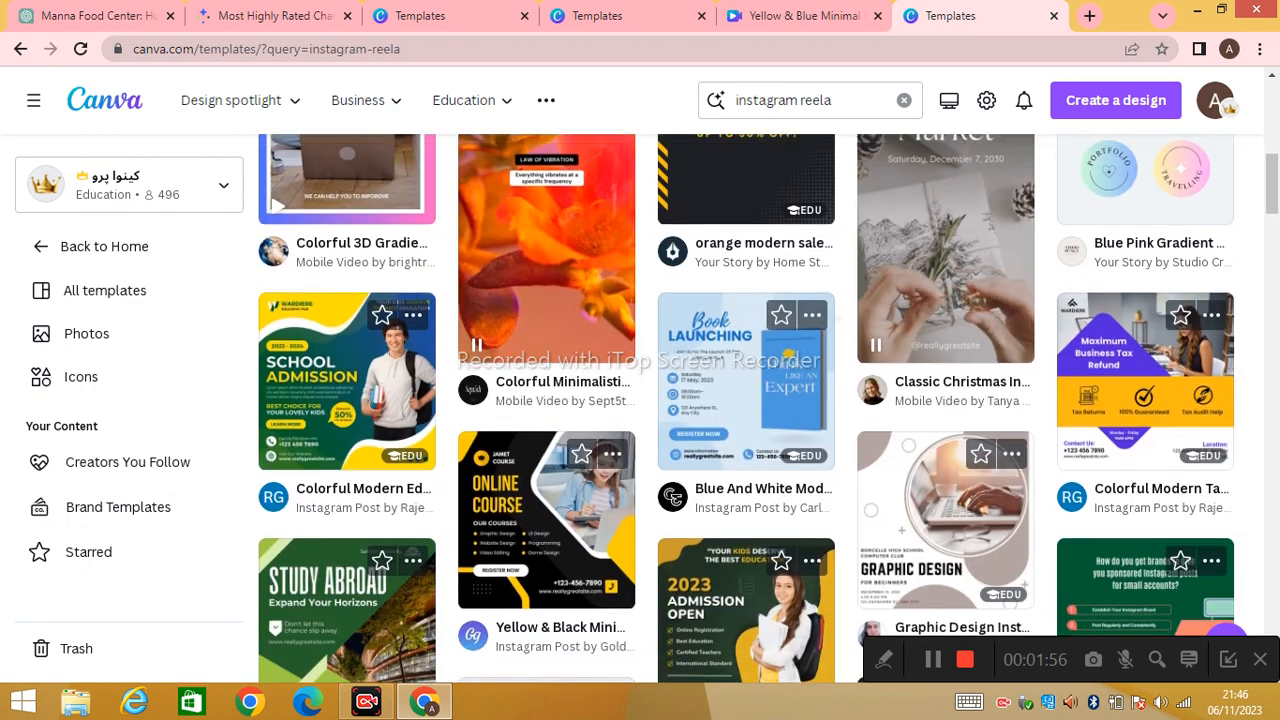
pyautogui.scroll(2, 746, 409)
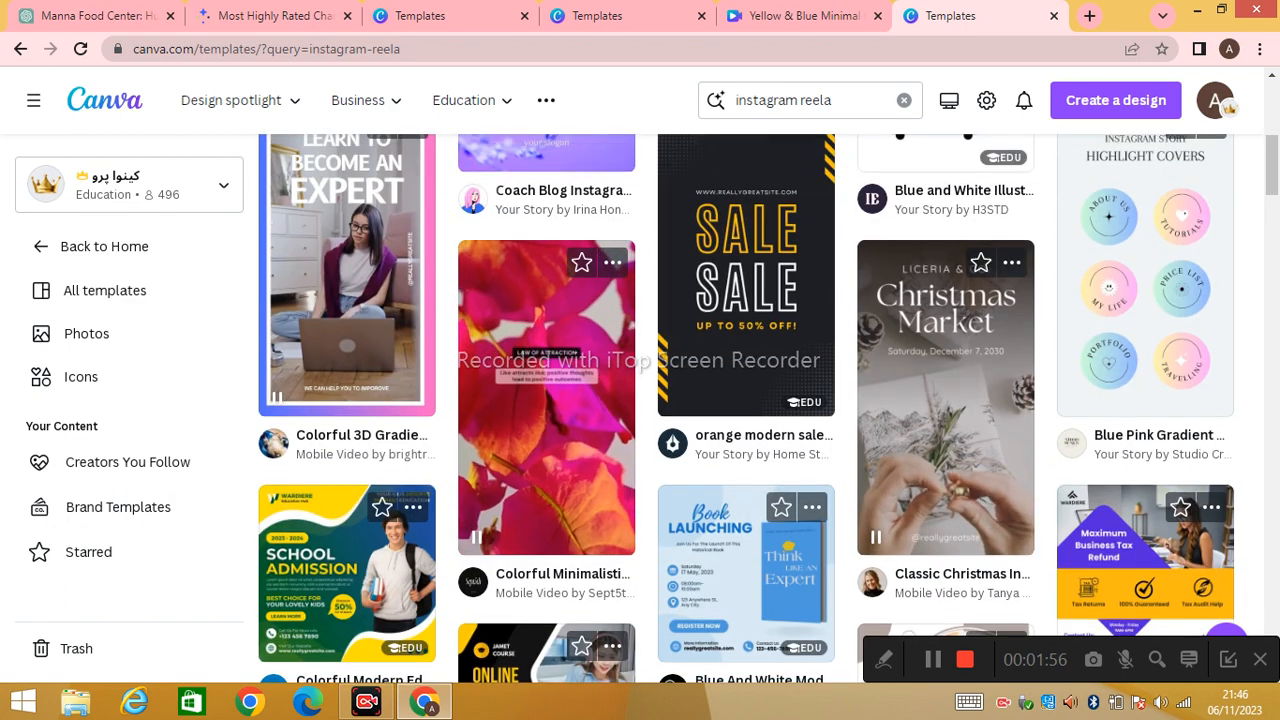
pyautogui.click(546, 400)
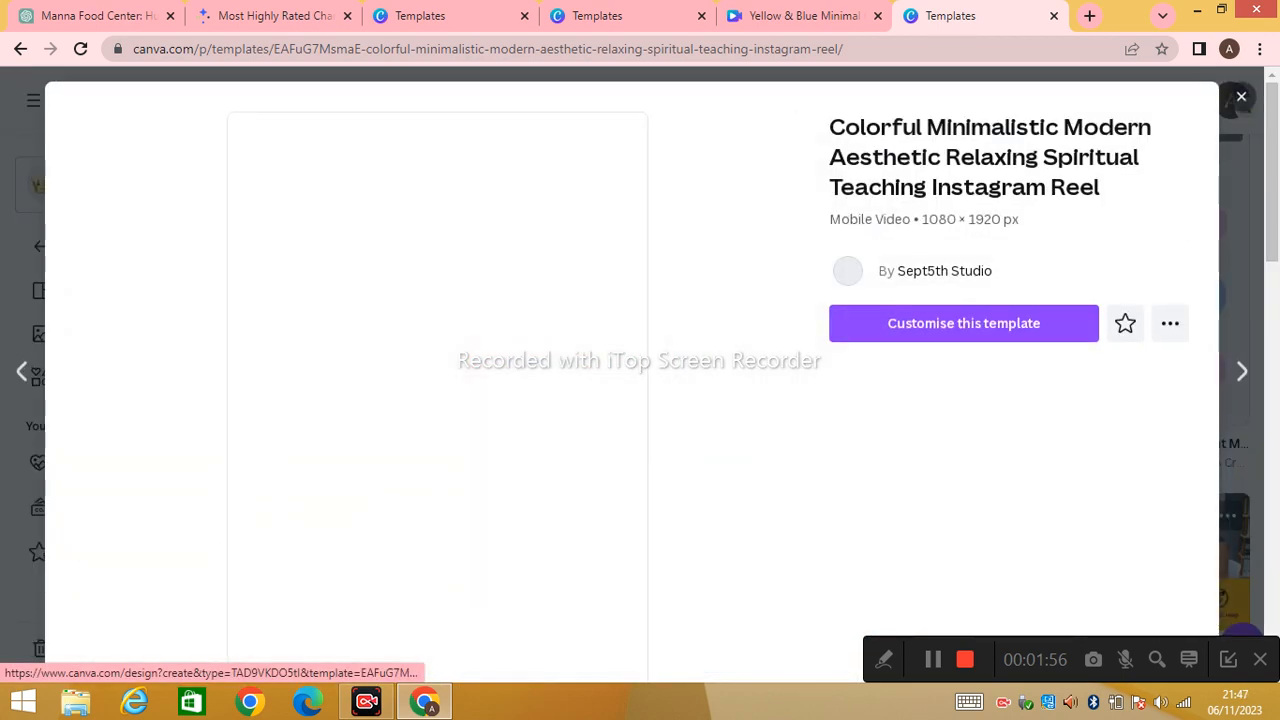
pyautogui.click(963, 323)
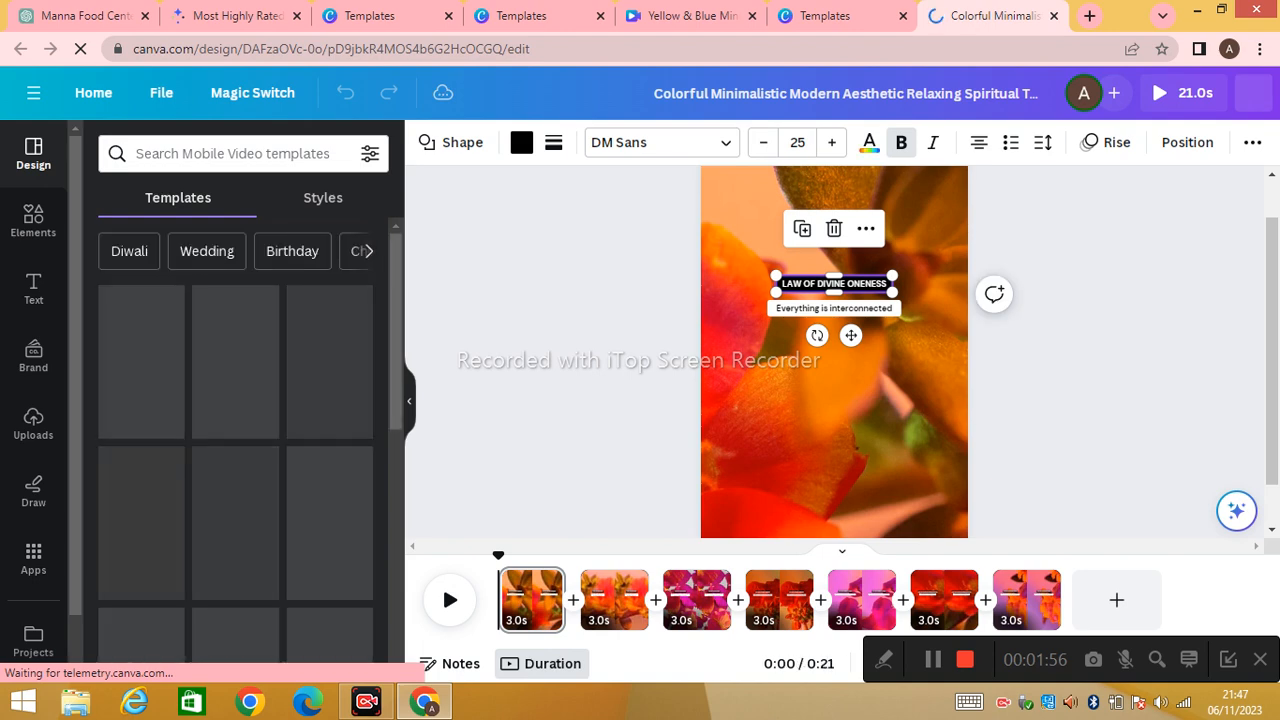
# Step: Delete the "LAW OF DIVINE ONENESS" text on the first page and enlarge the white "Everything is interconnected" box downwards to roughly a square
pyautogui.press('Delete')
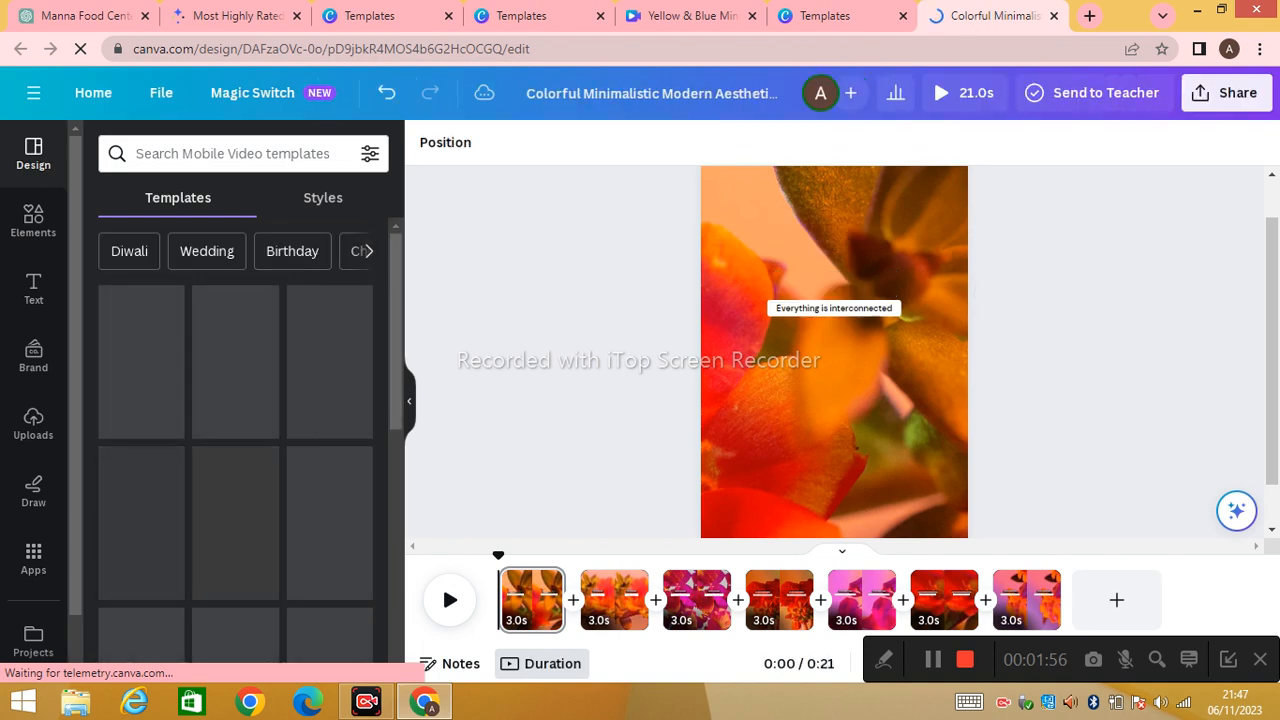
pyautogui.click(834, 308)
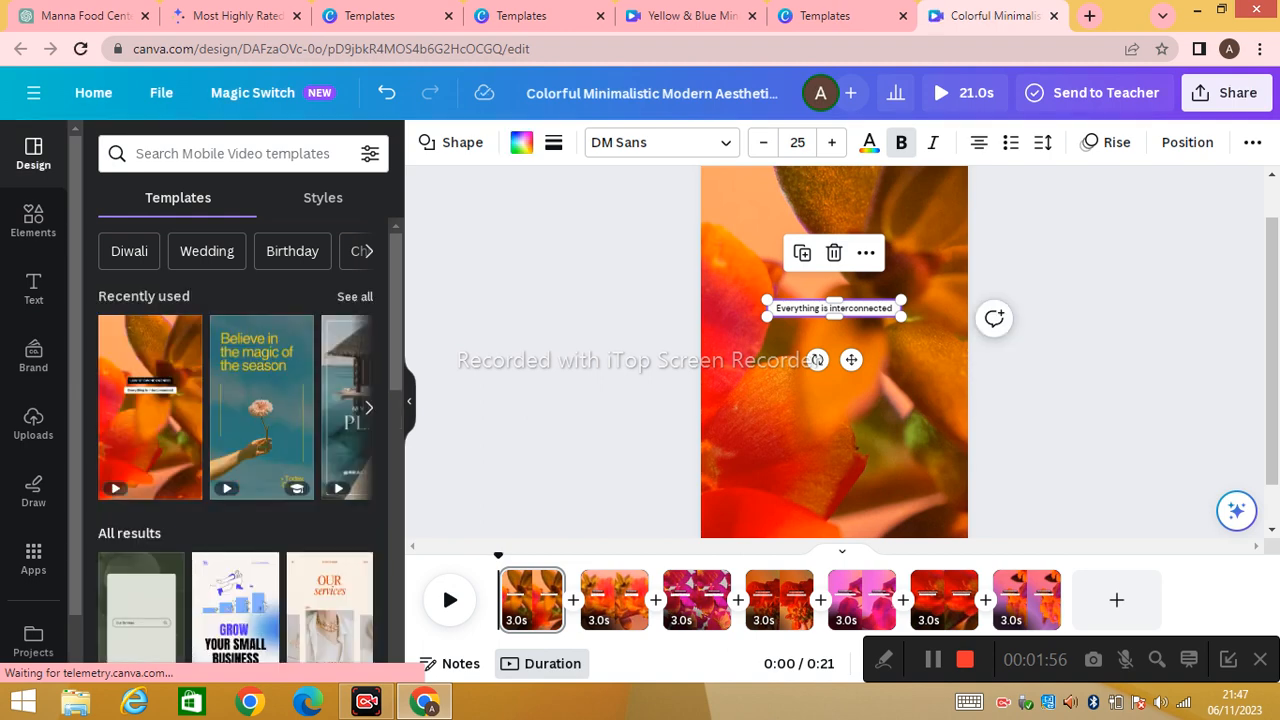
pyautogui.moveTo(767, 316); pyautogui.dragTo(769, 421)
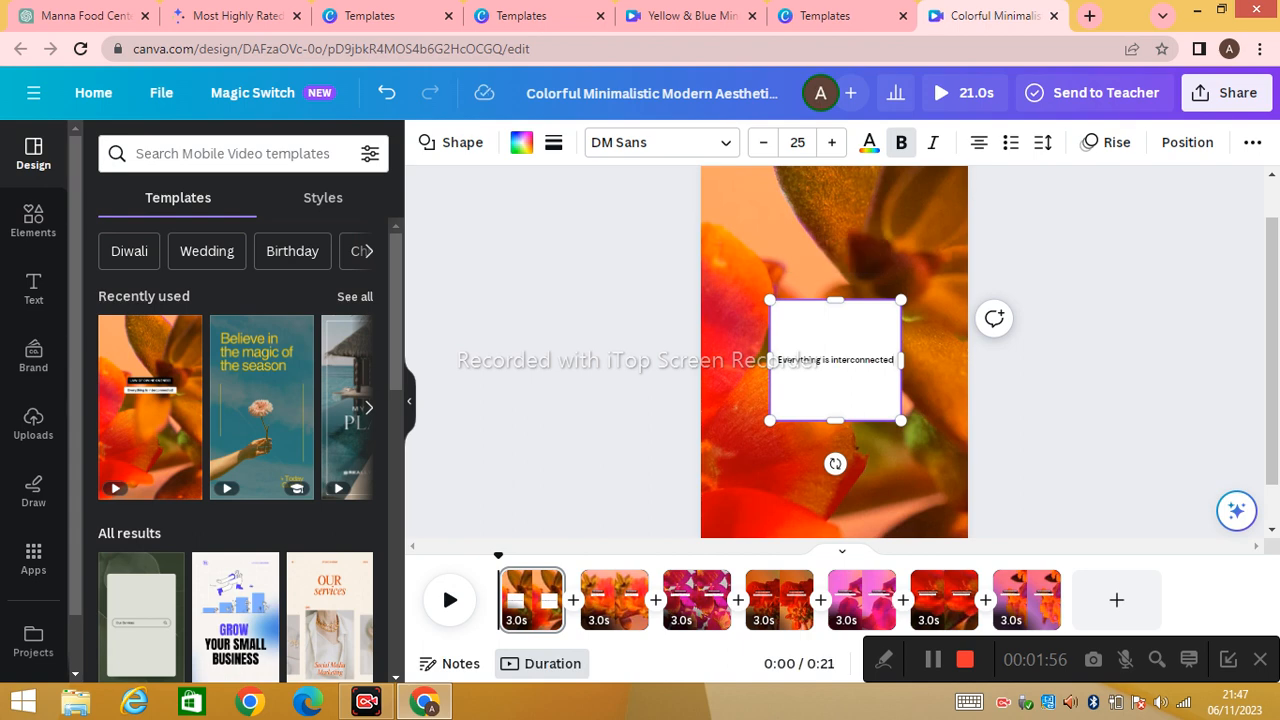
# Step: Set the font size of all the text in the "Everything is interconnected" box to 64
pyautogui.hotkey('ctrl', 'a')
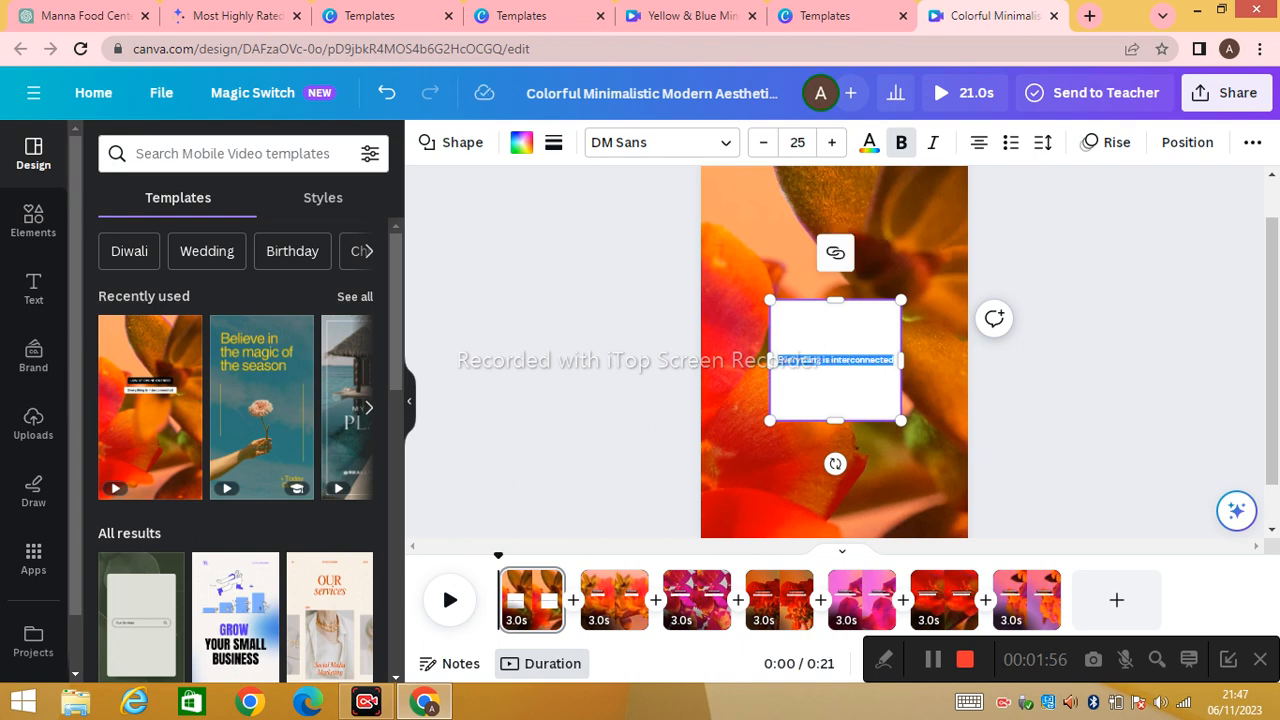
pyautogui.click(831, 142)
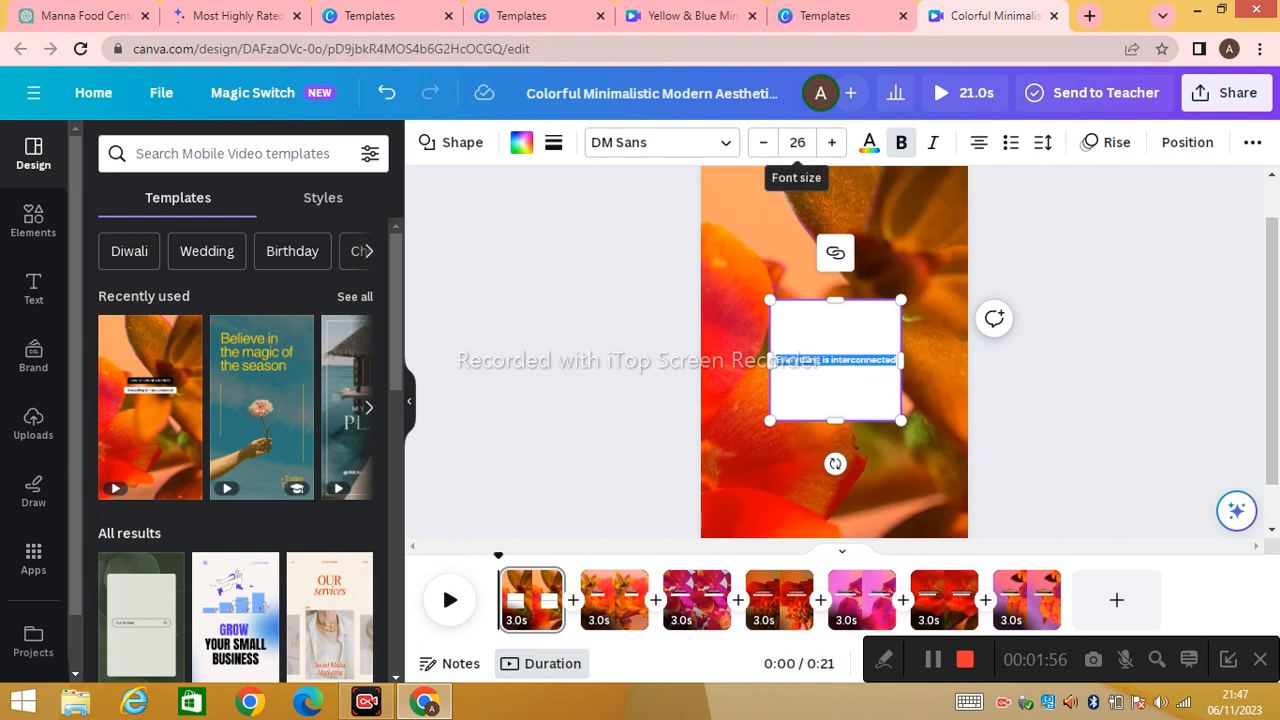
pyautogui.click(797, 142)
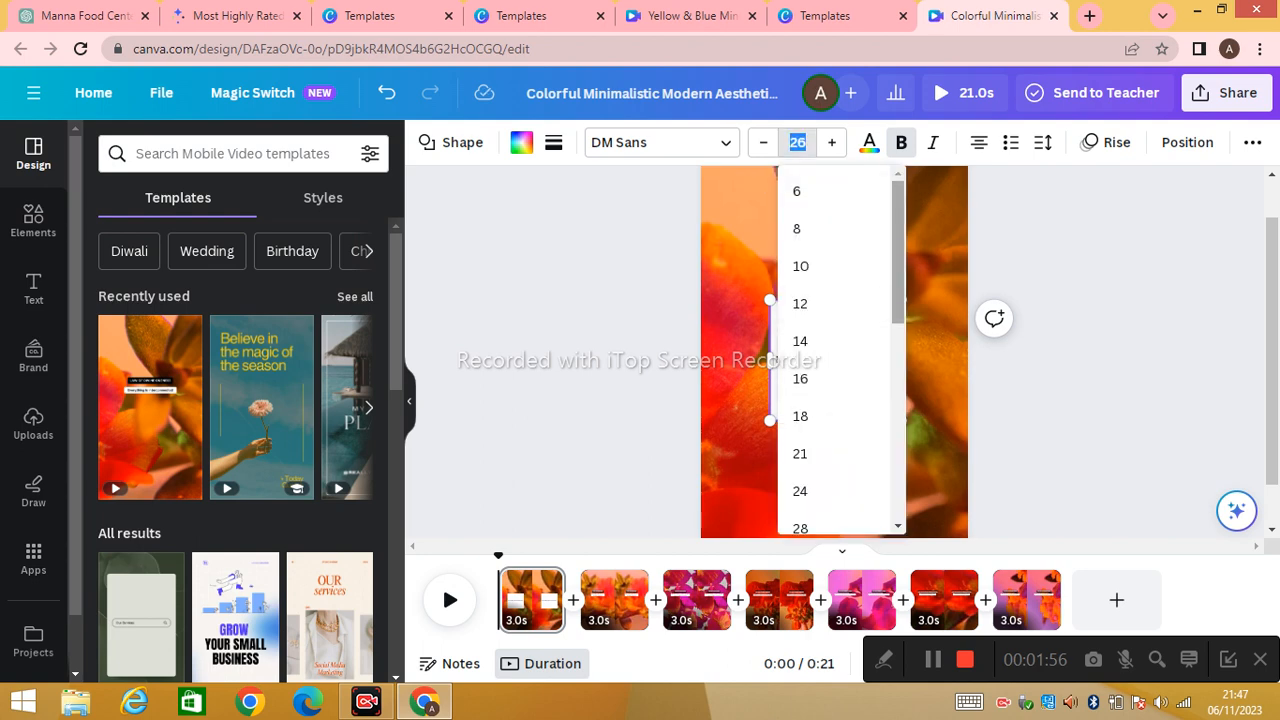
pyautogui.scroll(-5, 840, 350)
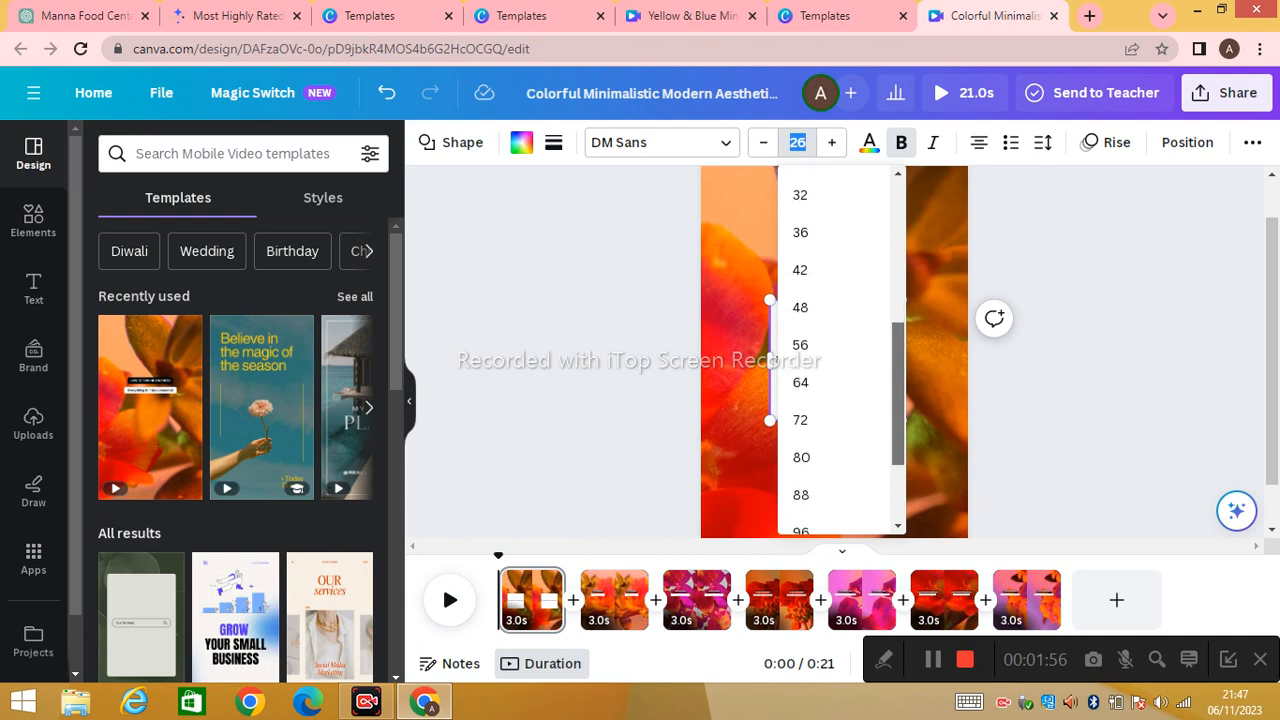
pyautogui.click(800, 382)
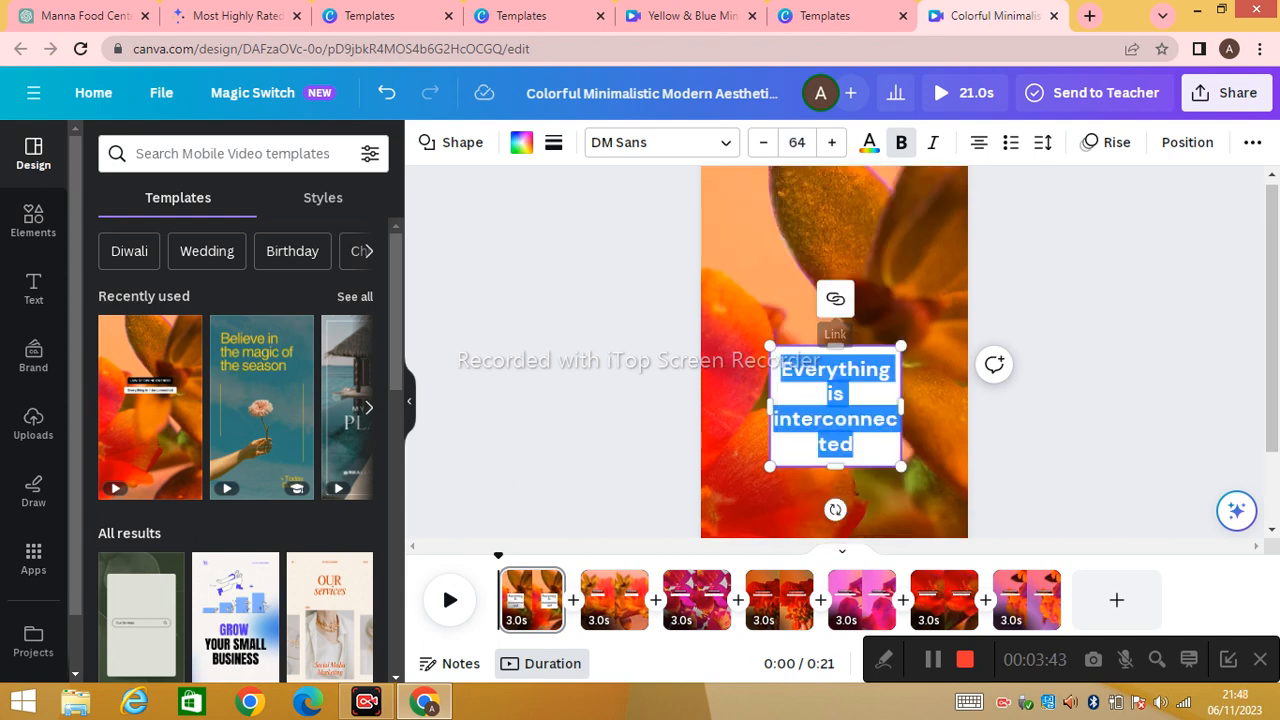
pyautogui.click(868, 262)
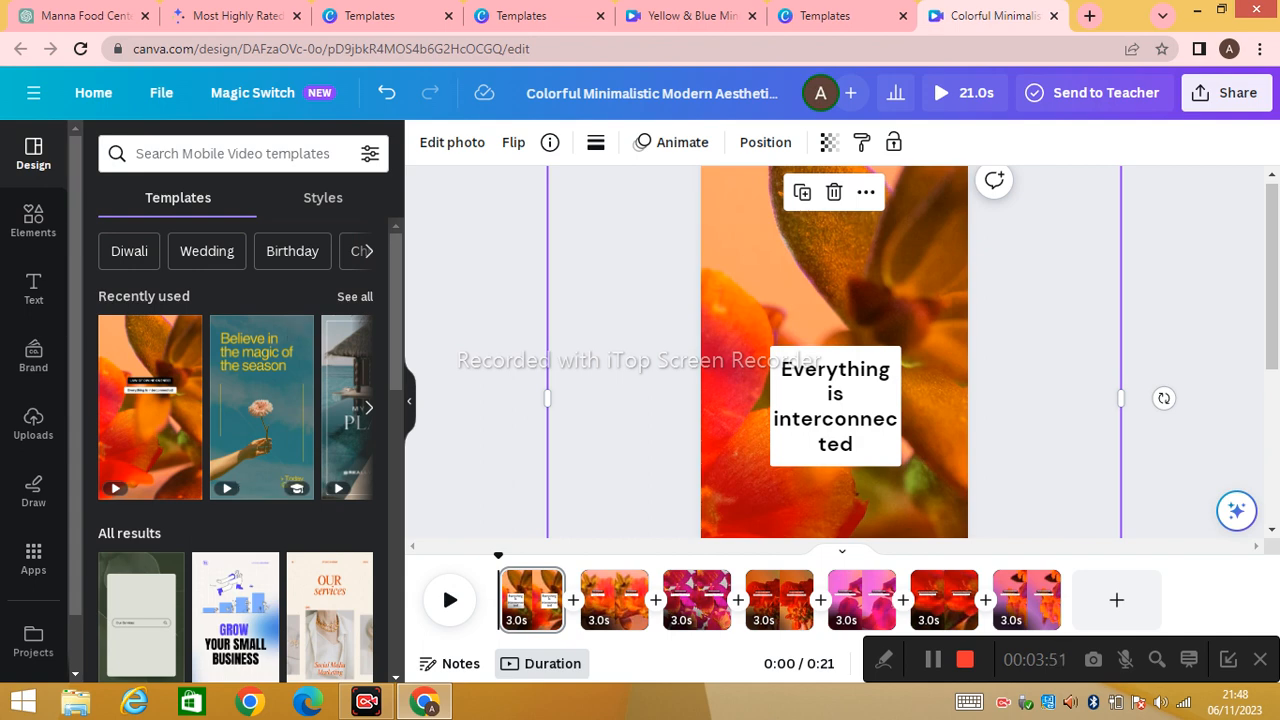
# Step: Start Bulk create for the design and upload quotes.csv from the Desktop as its data
pyautogui.click(33, 556)
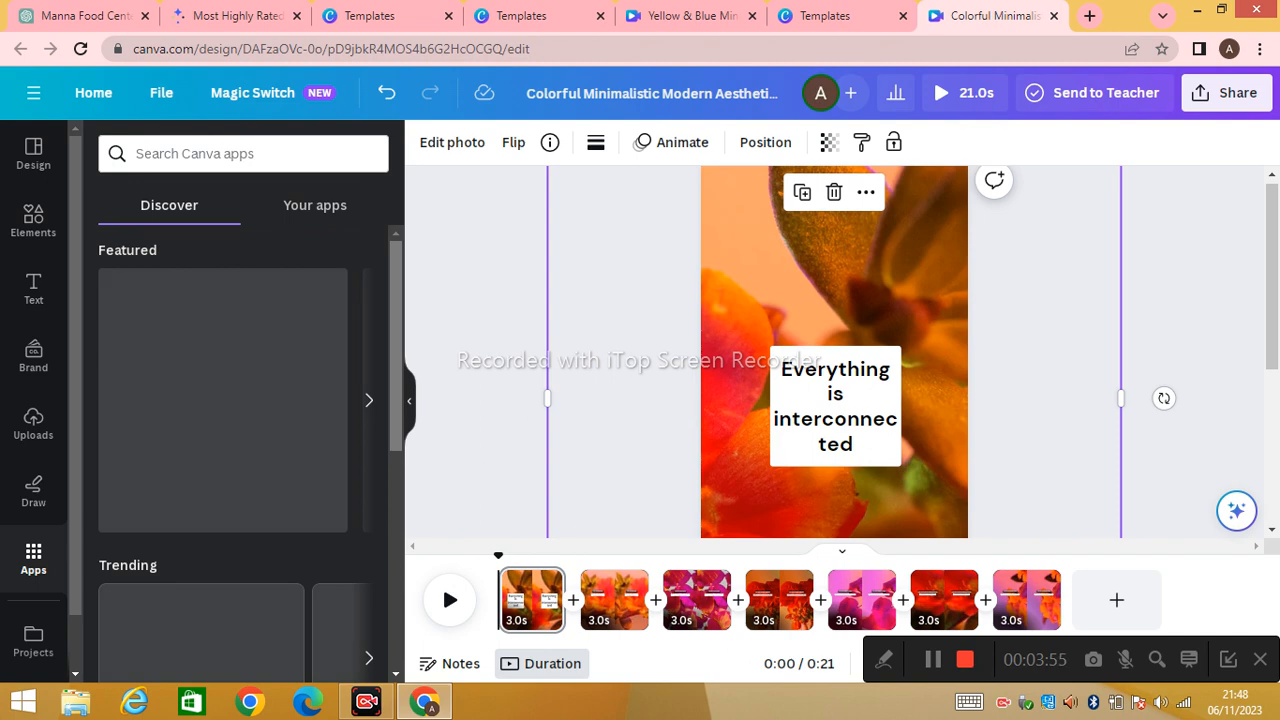
pyautogui.scroll(-1, 250, 446)
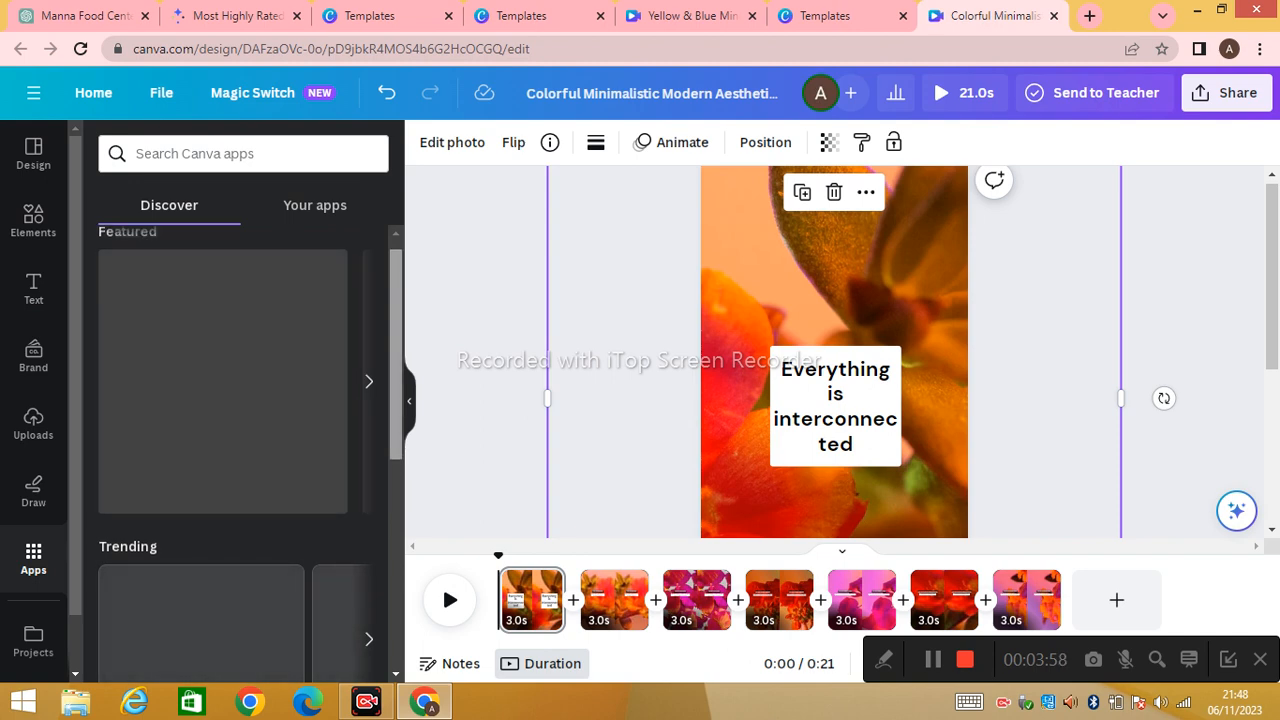
pyautogui.scroll(-5, 235, 450)
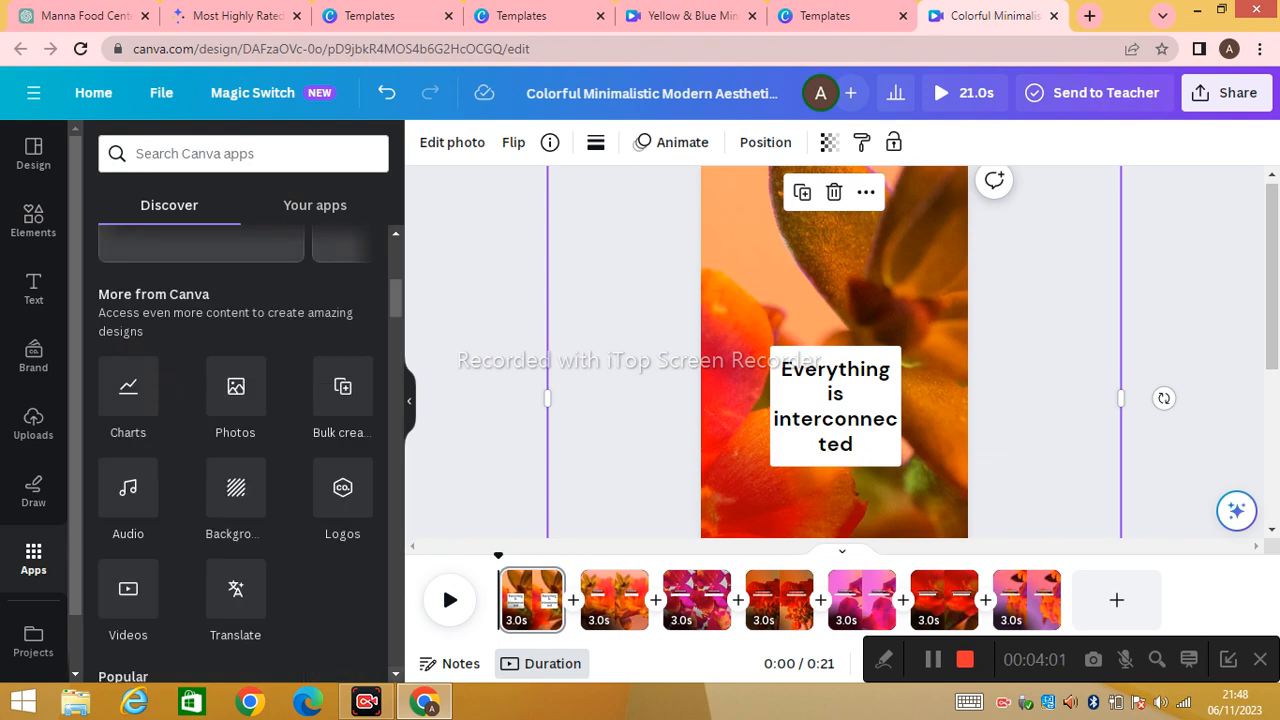
pyautogui.click(343, 387)
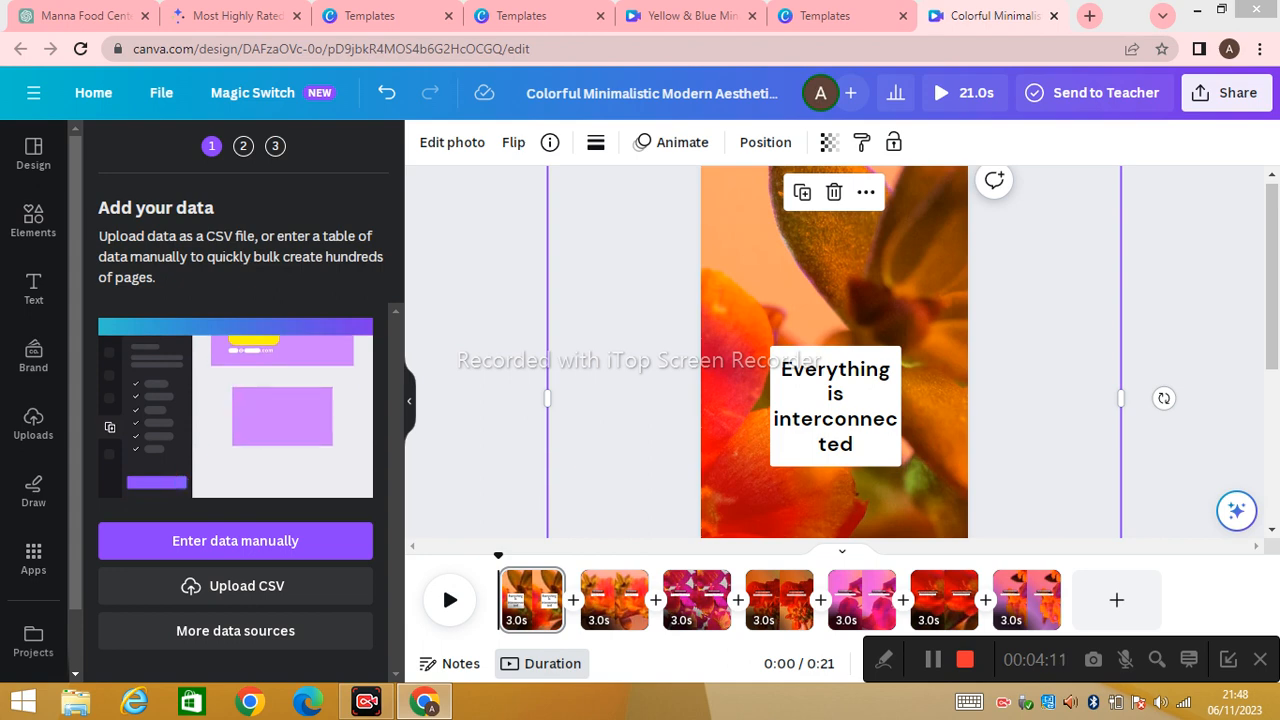
pyautogui.click(235, 586)
pyautogui.write('qu')
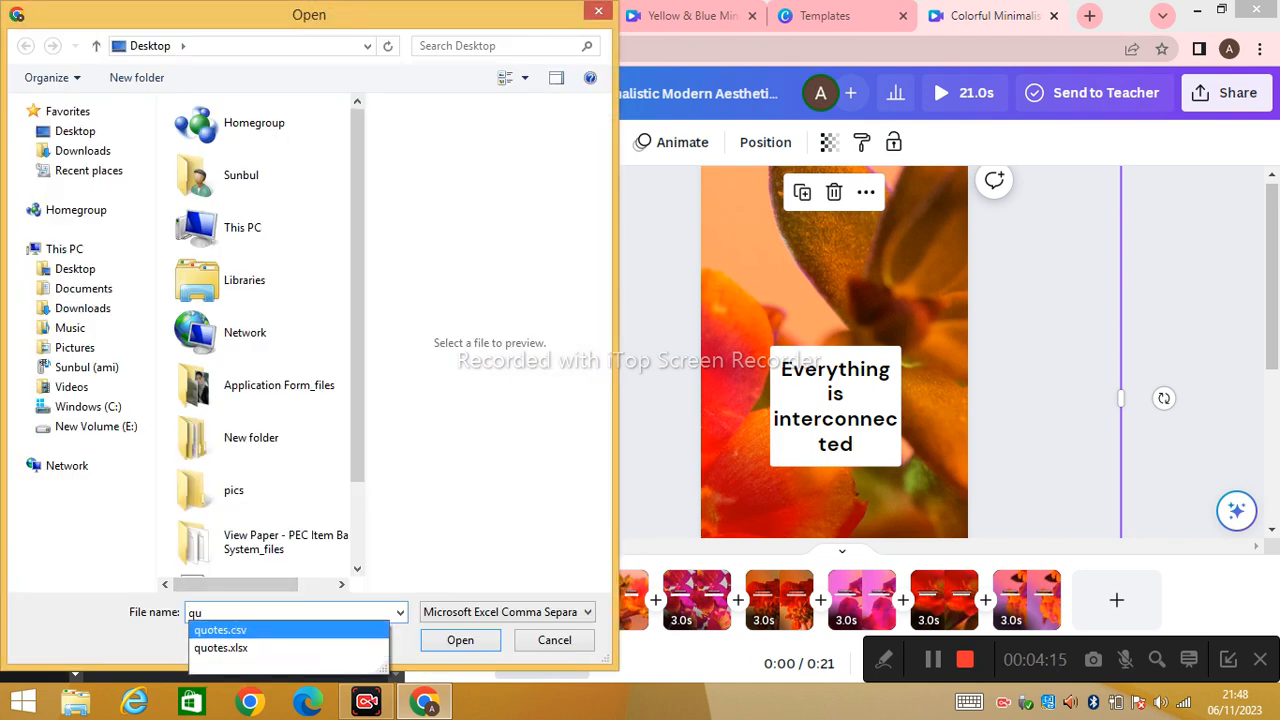
pyautogui.click(220, 630)
pyautogui.click(460, 640)
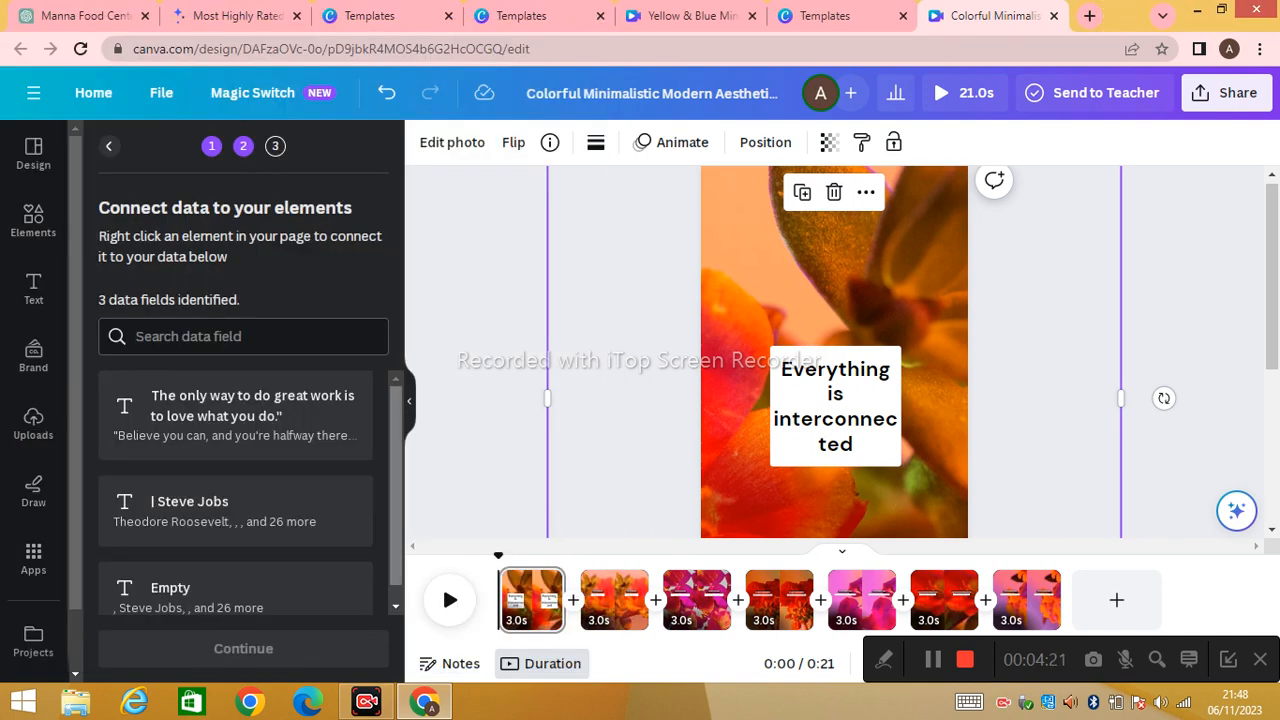
# Step: Review the data fields from the CSV and open the further options of the "Everything is interconnected" text box
pyautogui.scroll(-1, 250, 494)
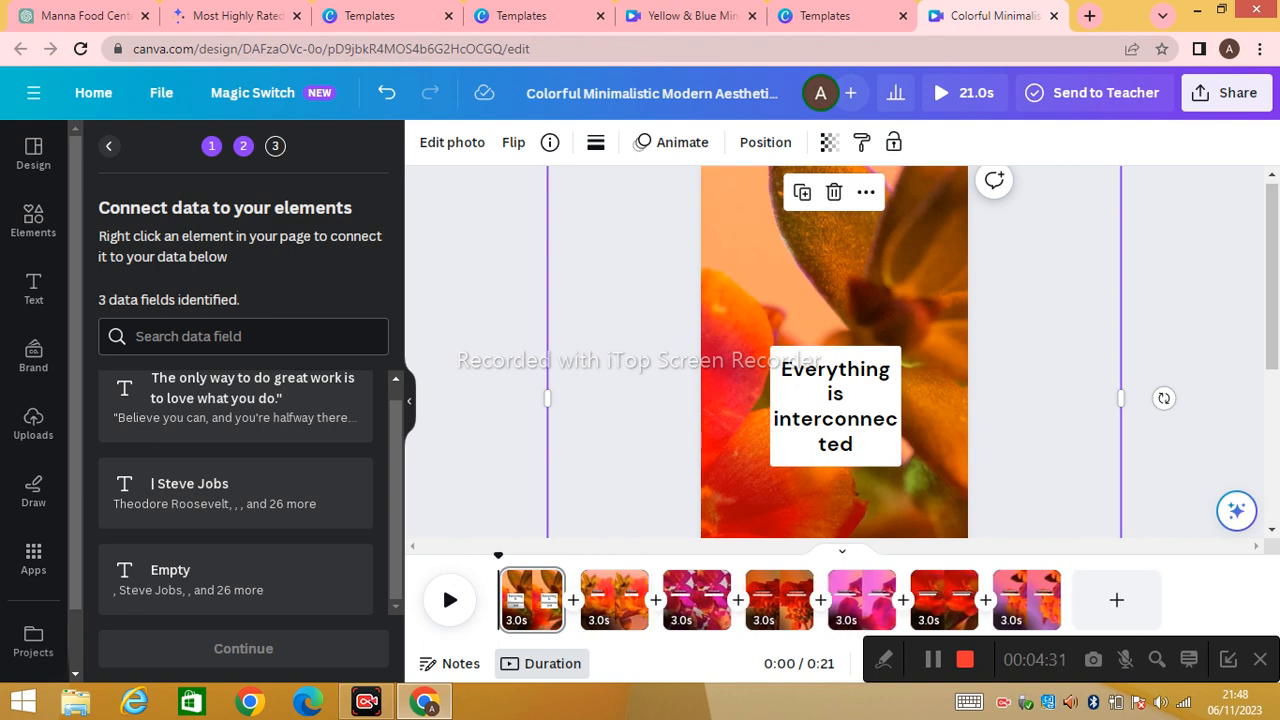
pyautogui.click(932, 659)
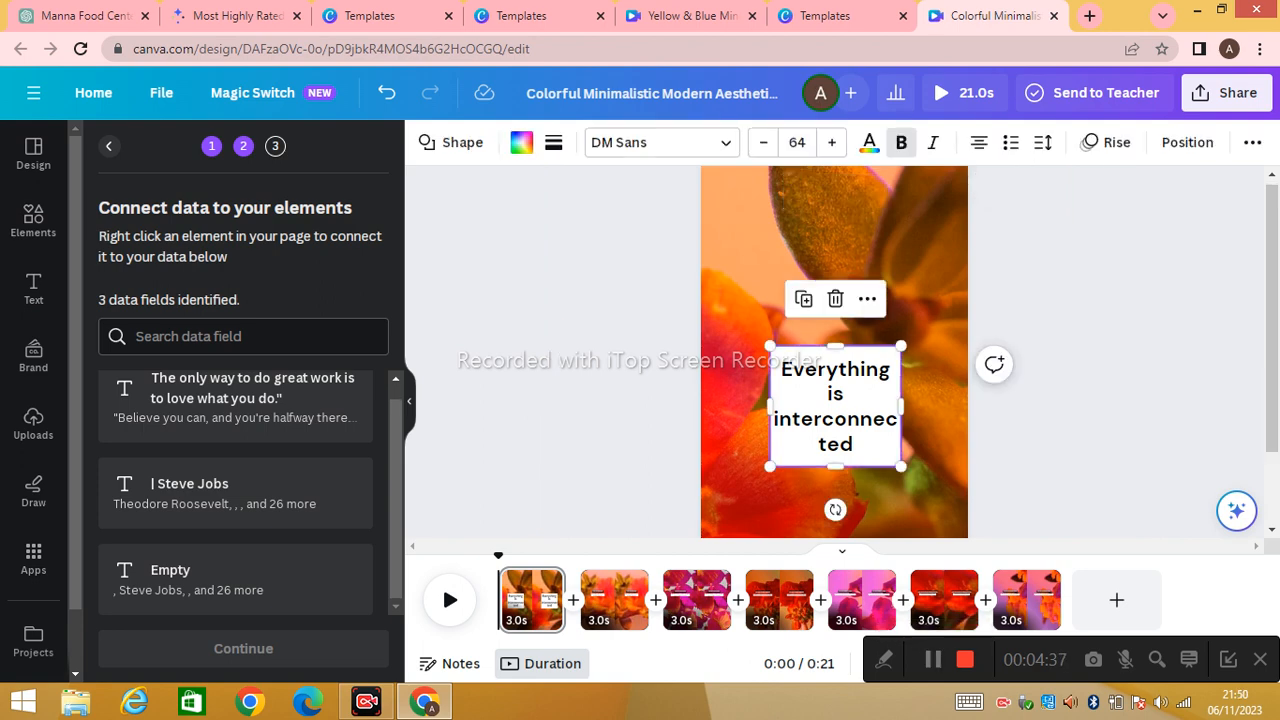
pyautogui.click(867, 298)
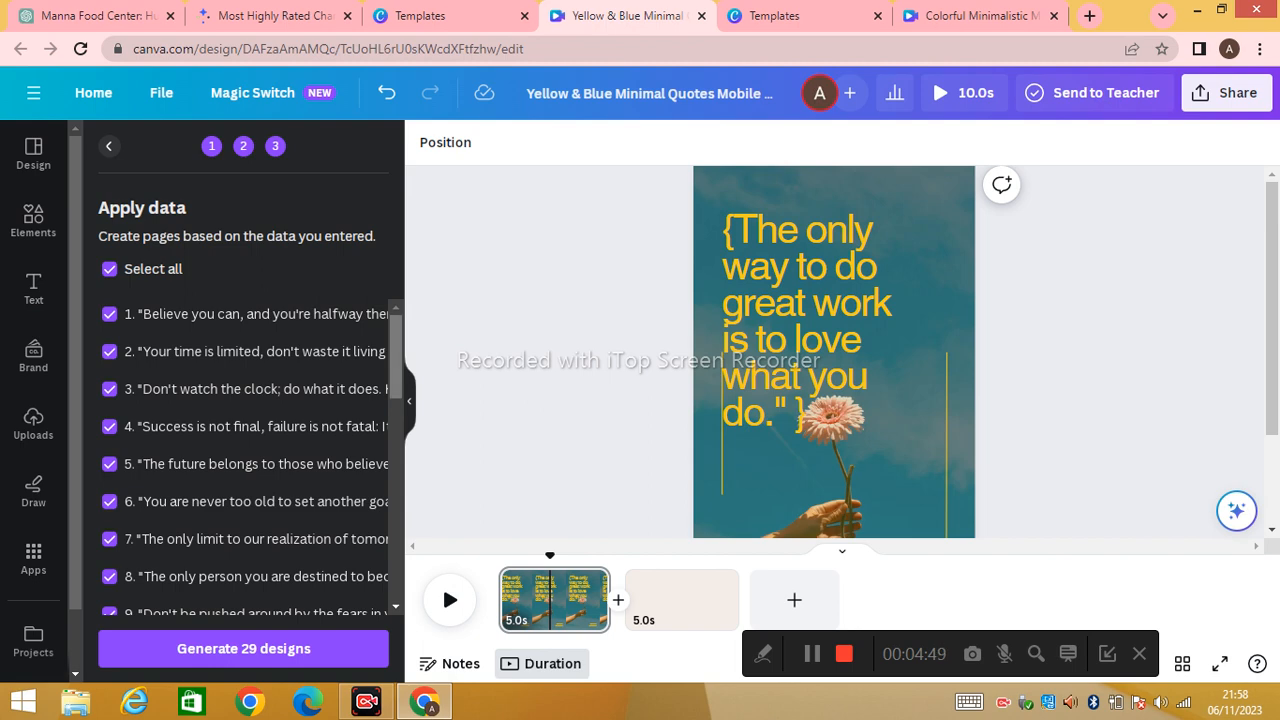
# Step: In the Yellow & Blue Minimal Quotes design, review the listed quotes and check which data field the large quote text is connected to
pyautogui.scroll(-7, 250, 460)
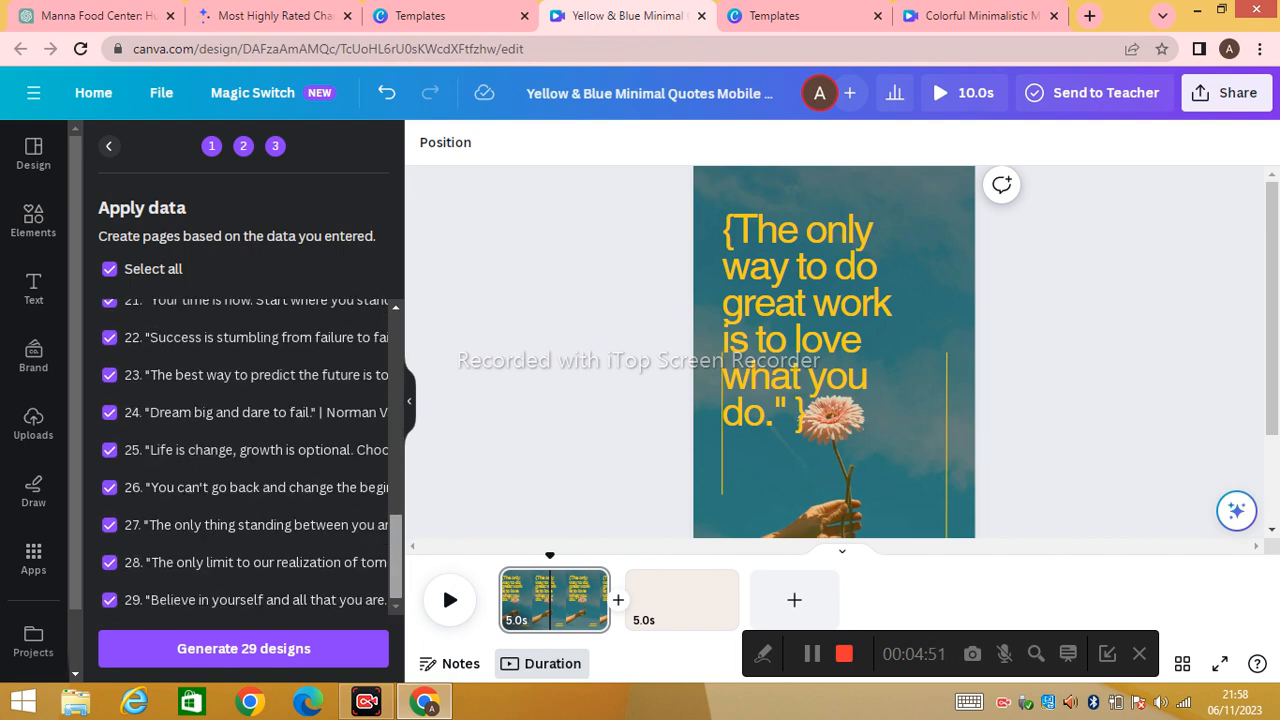
pyautogui.scroll(5, 250, 460)
pyautogui.scroll(3, 250, 460)
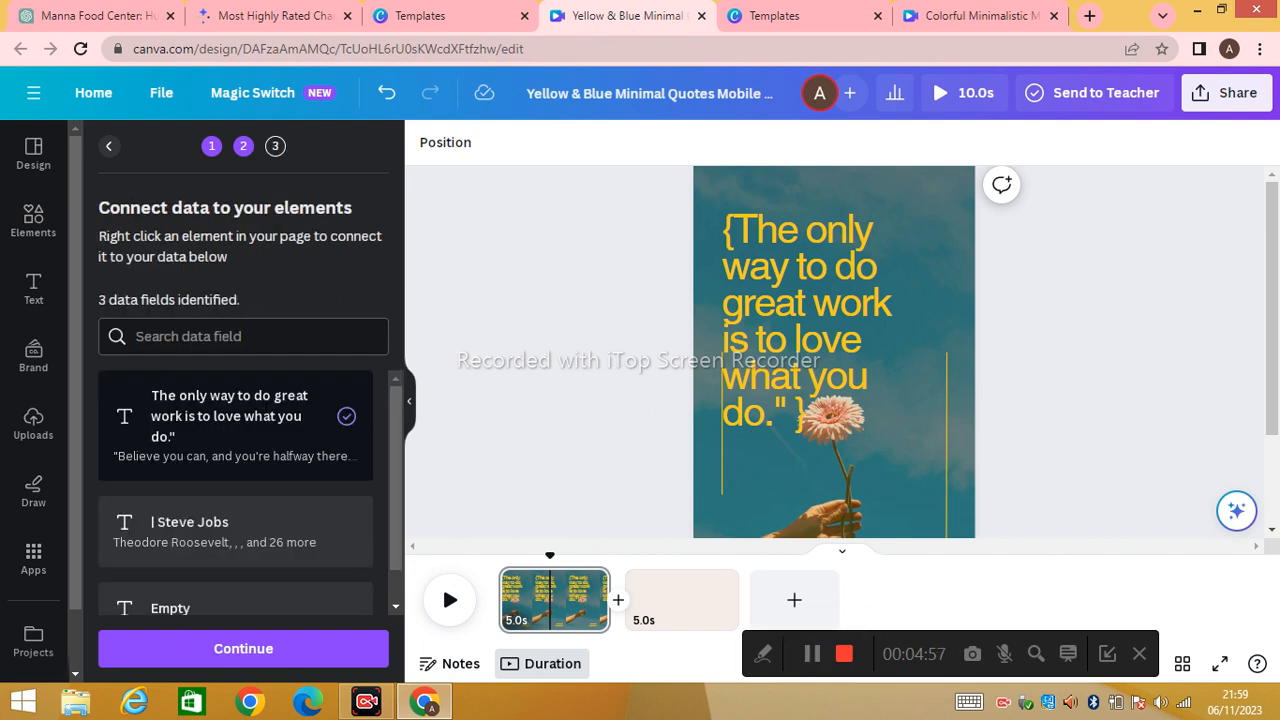
pyautogui.click(820, 400)
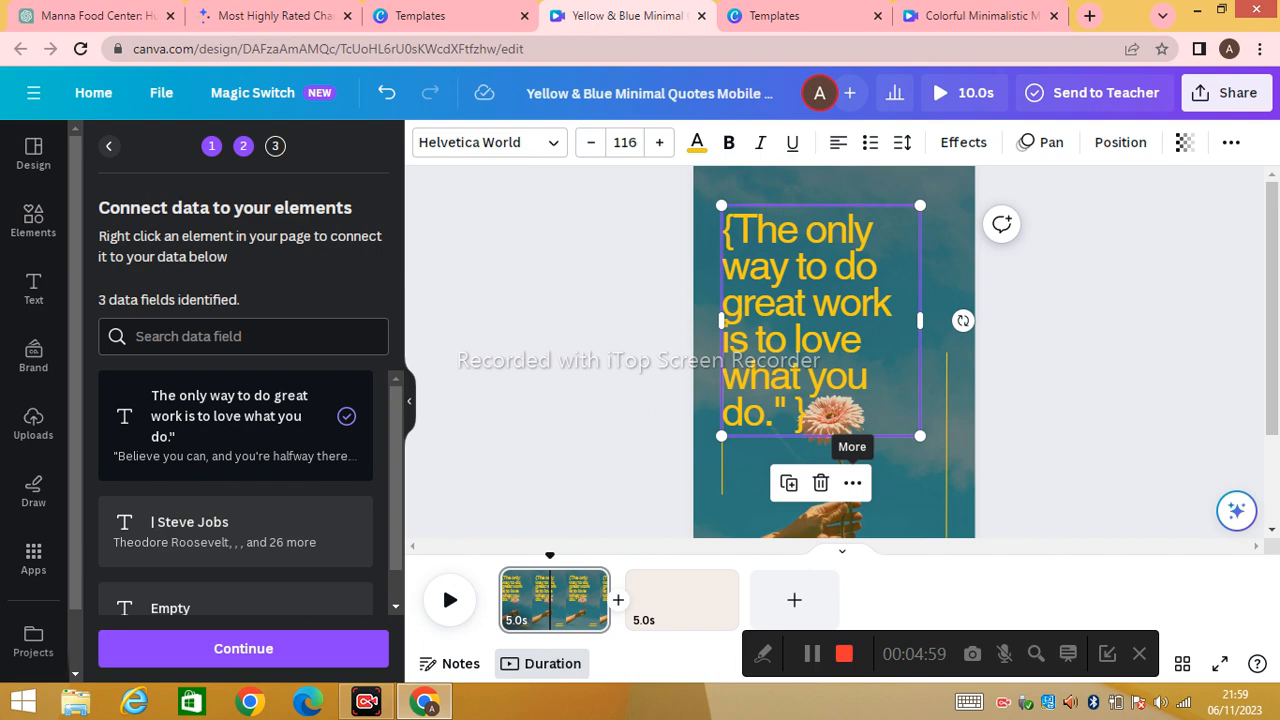
pyautogui.click(852, 483)
pyautogui.moveTo(900, 406)
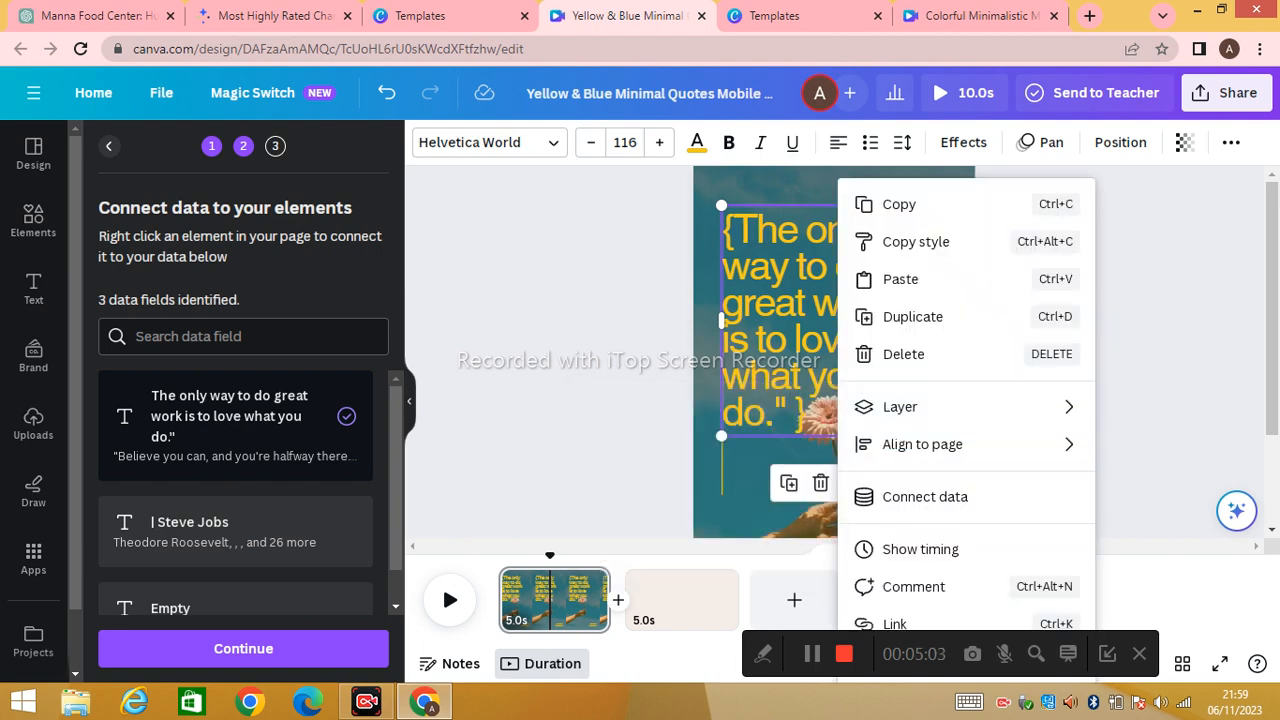
pyautogui.click(925, 496)
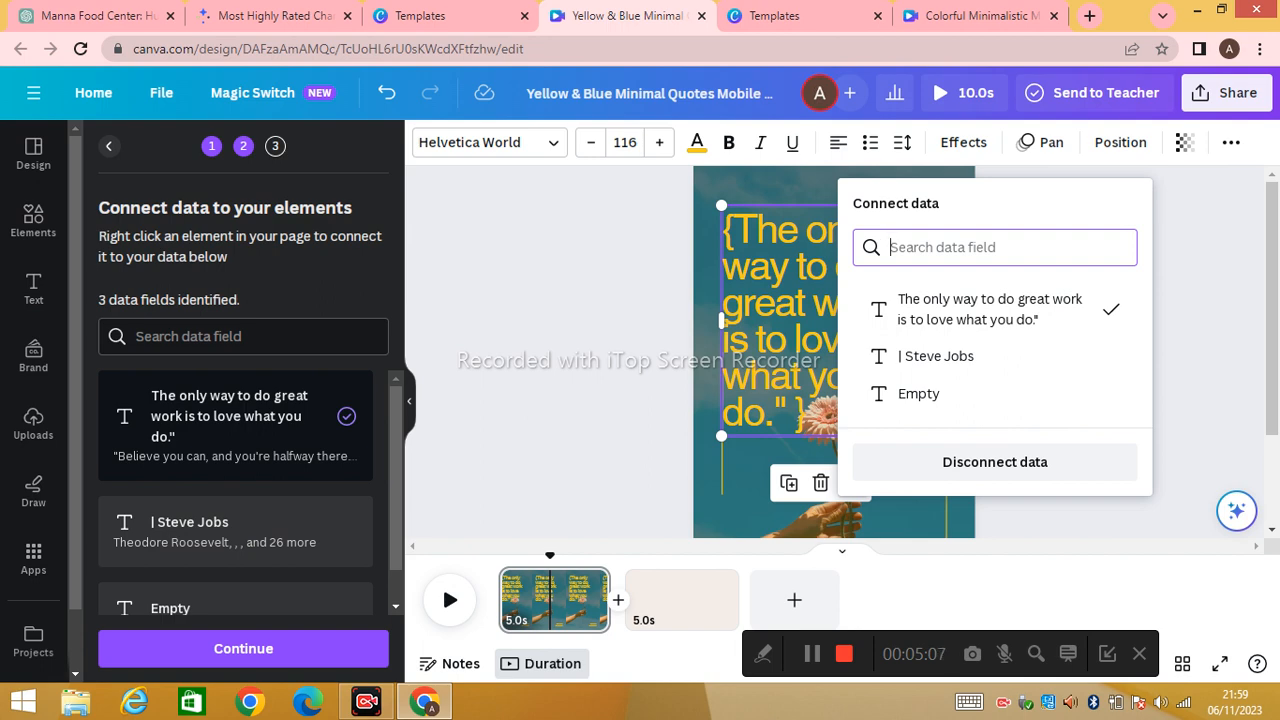
pyautogui.click(995, 461)
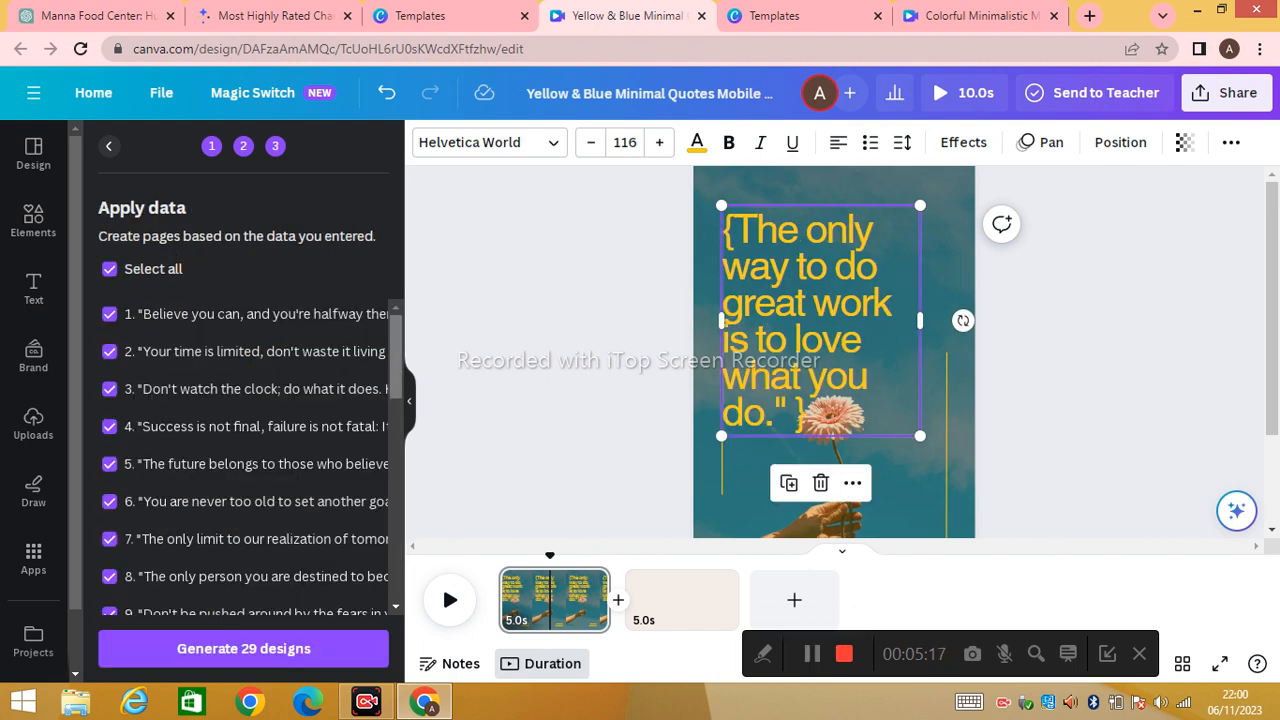
# Step: Generate 29 designs from all the listed quotes and view the second quote's page in the new bulk design
pyautogui.scroll(-7, 250, 450)
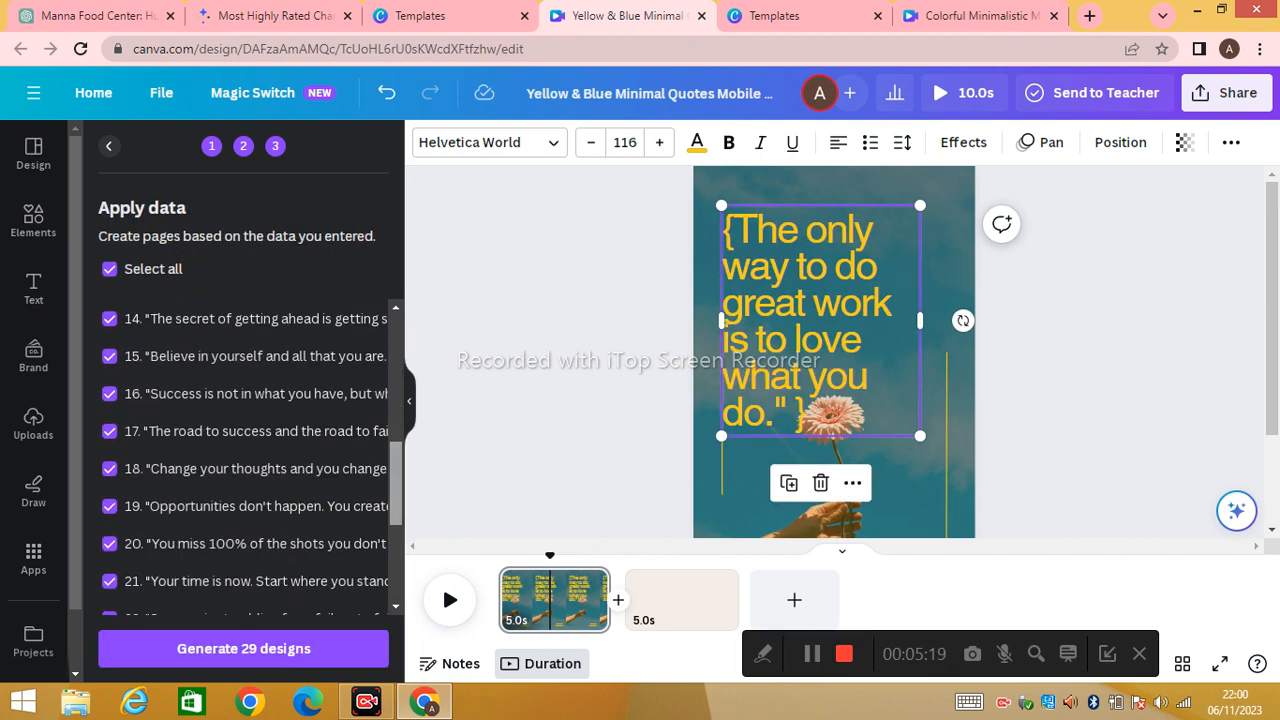
pyautogui.scroll(8, 250, 457)
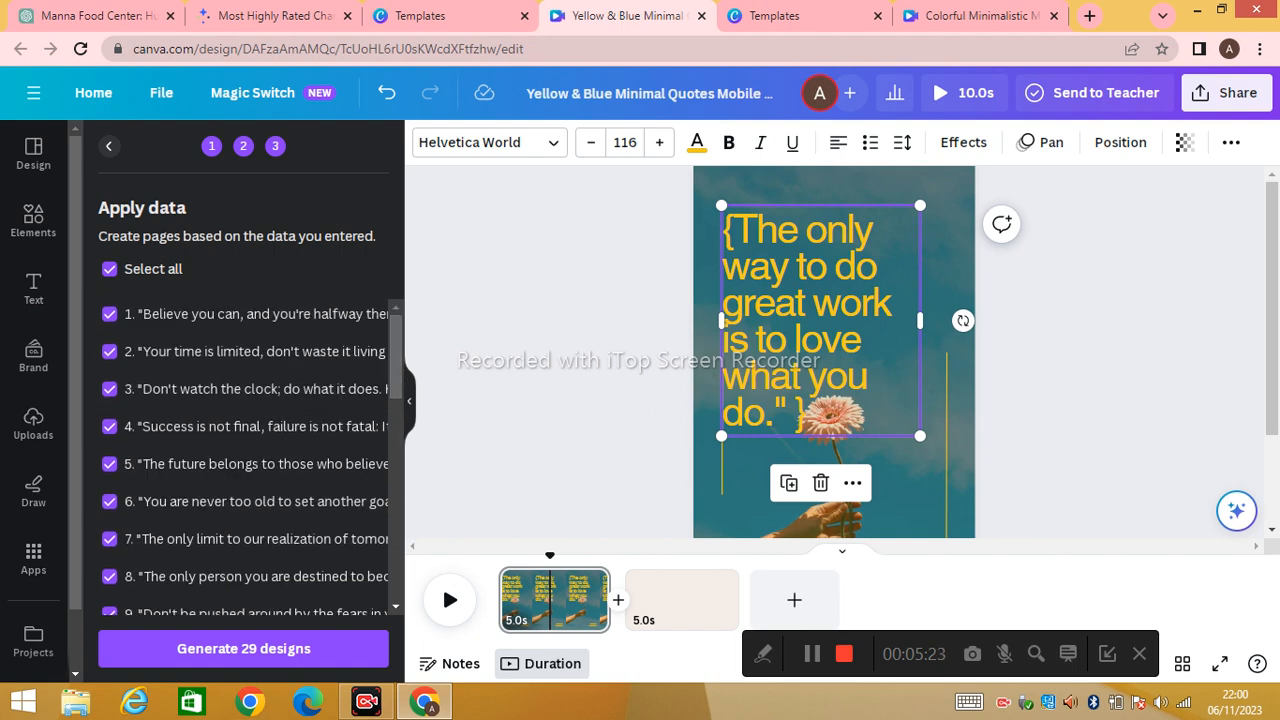
pyautogui.click(243, 648)
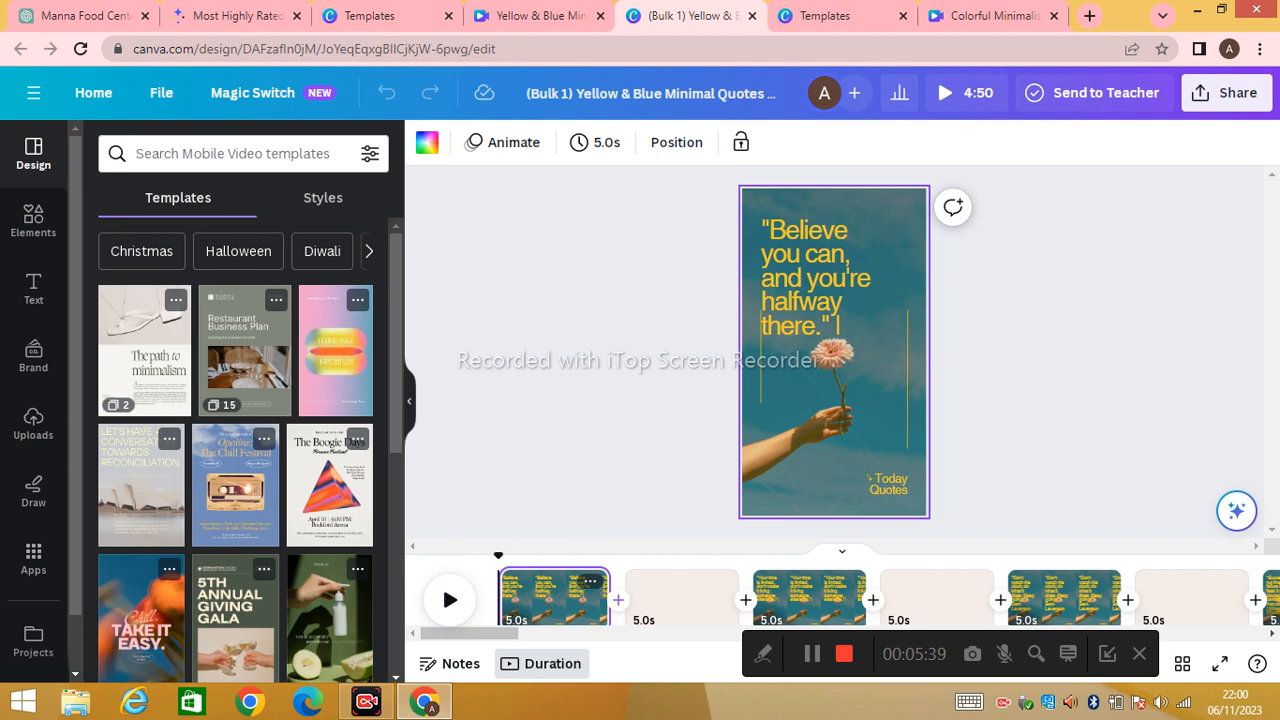
pyautogui.hotkey('ctrl', '+')
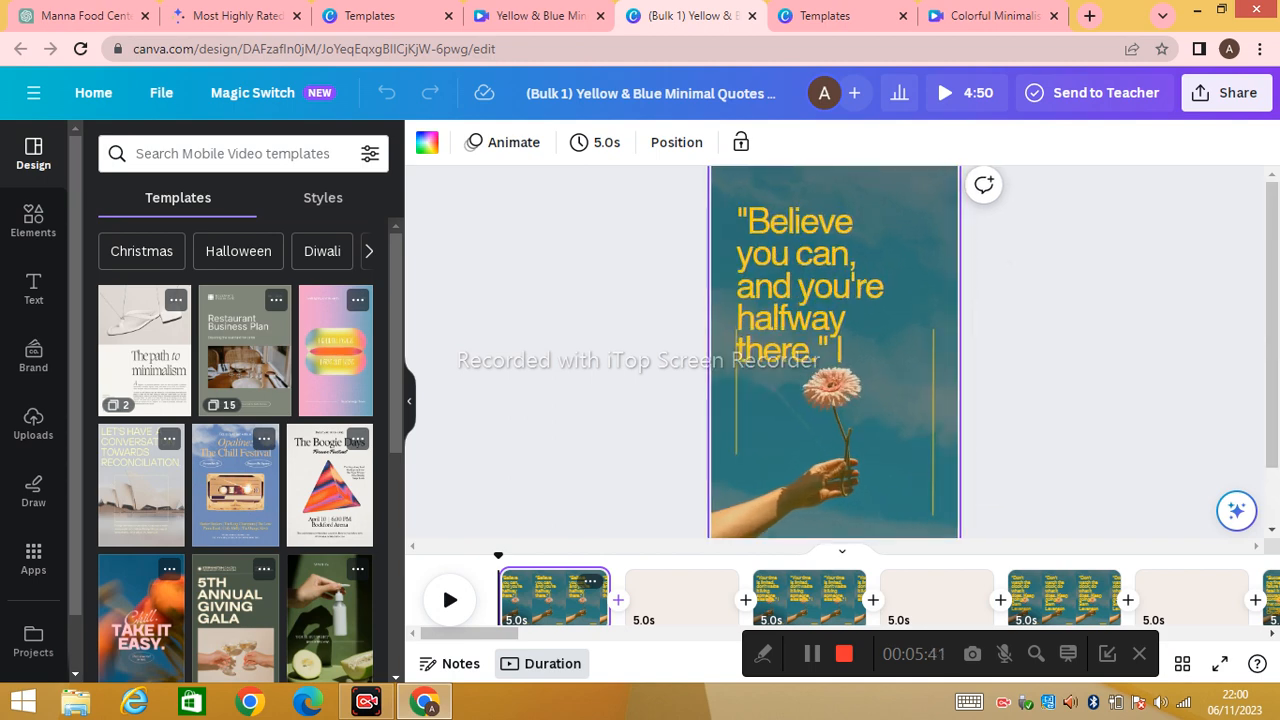
pyautogui.click(800, 597)
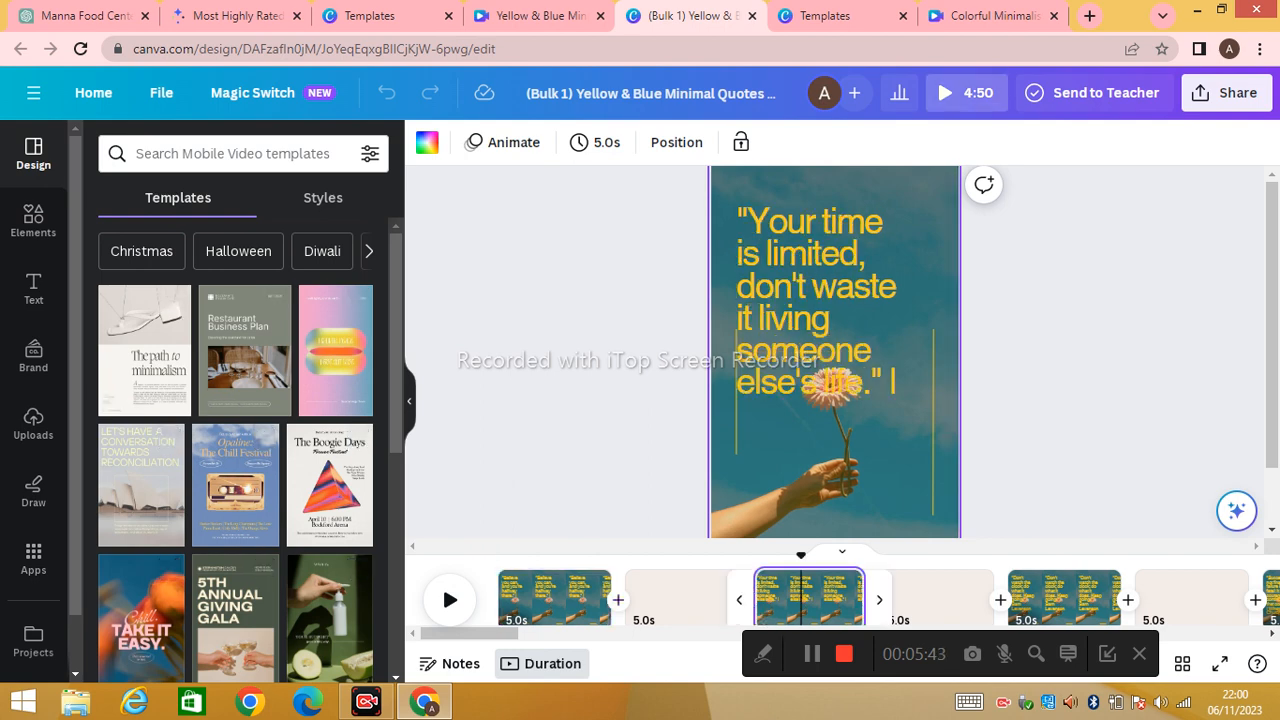